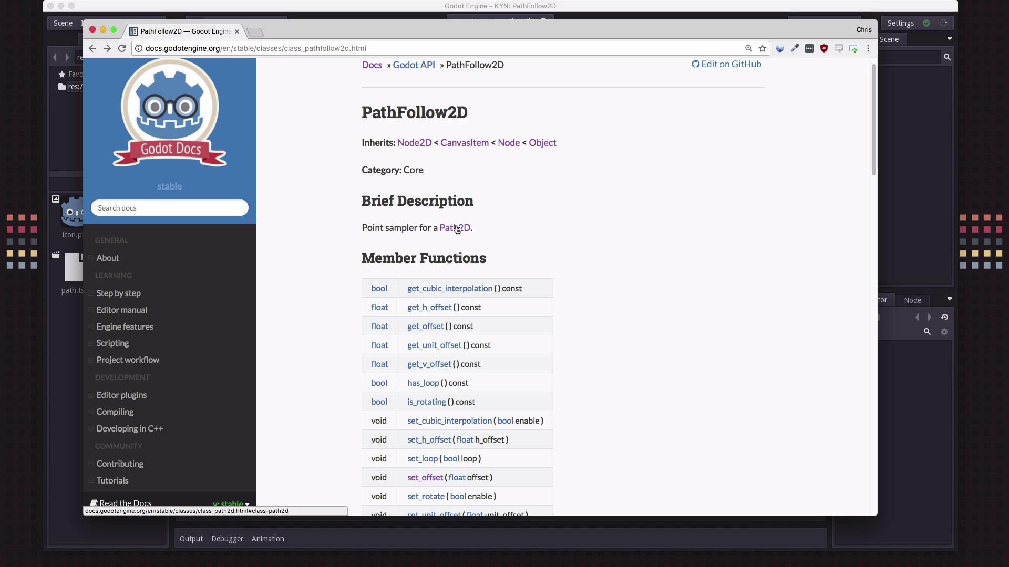
Scroll to the PathFollow2D description and follow its link to the Path2D class reference
scroll(504, 303, down, 3)
scroll(504, 304, down, 2)
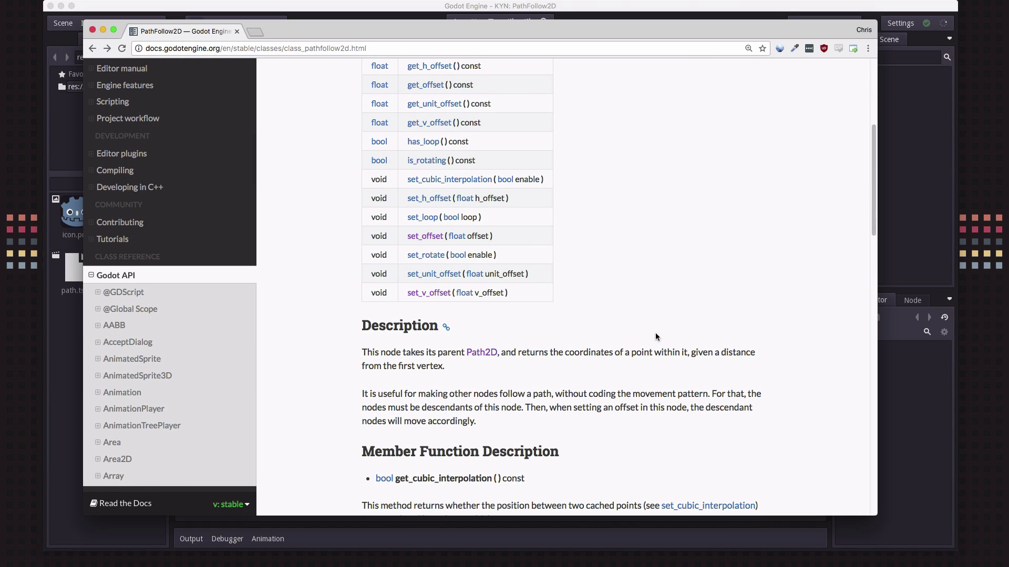
click(479, 358)
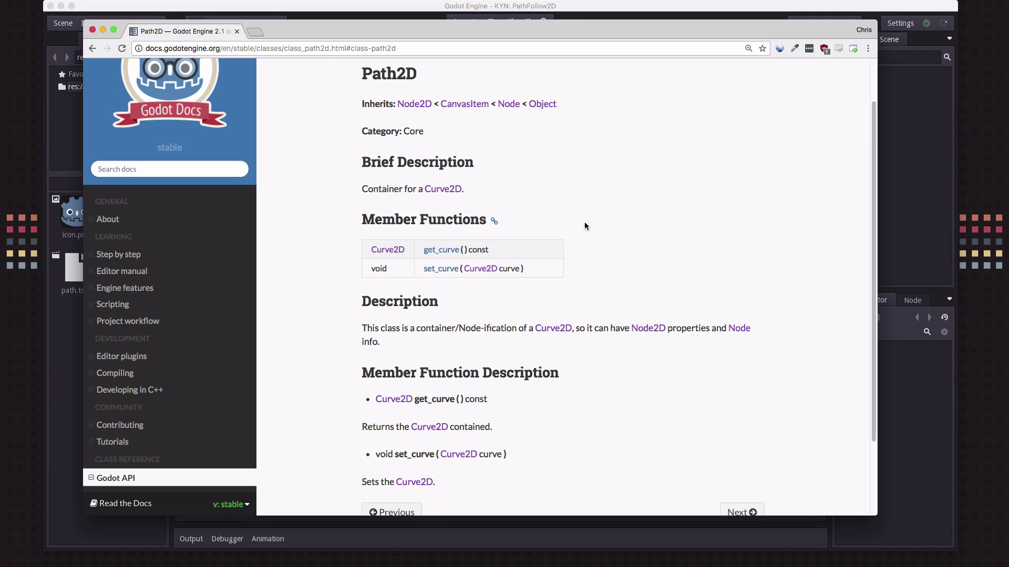
scroll(584, 226, up, 1)
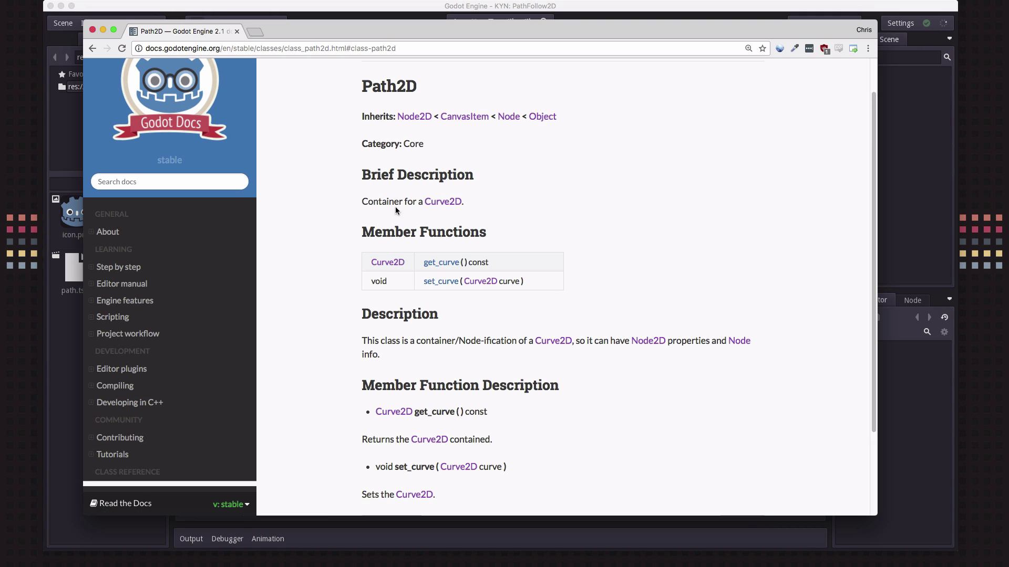
Open the Curve2D class reference and skim its member functions before returning to the top
click(454, 205)
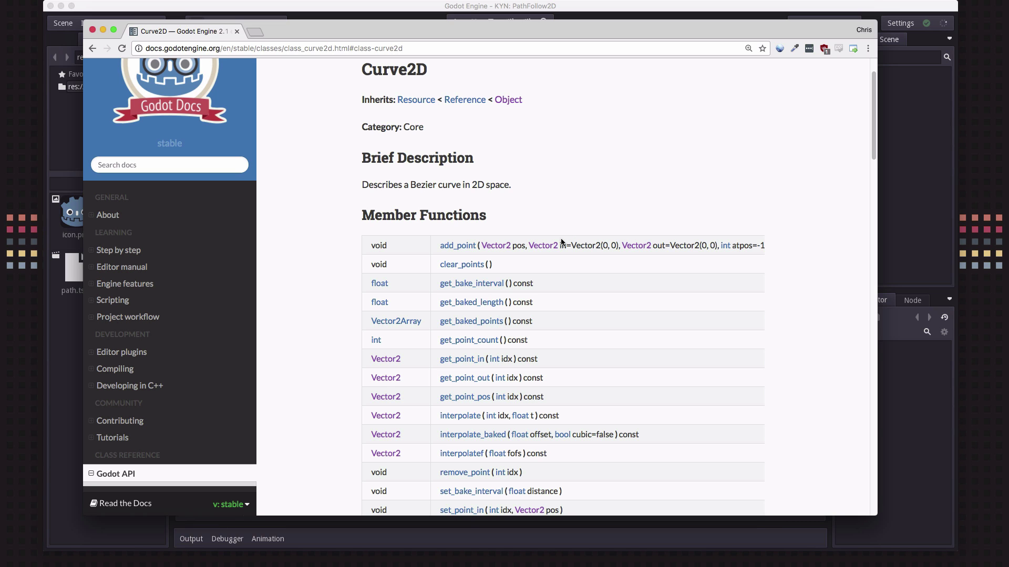
scroll(563, 245, down, 5)
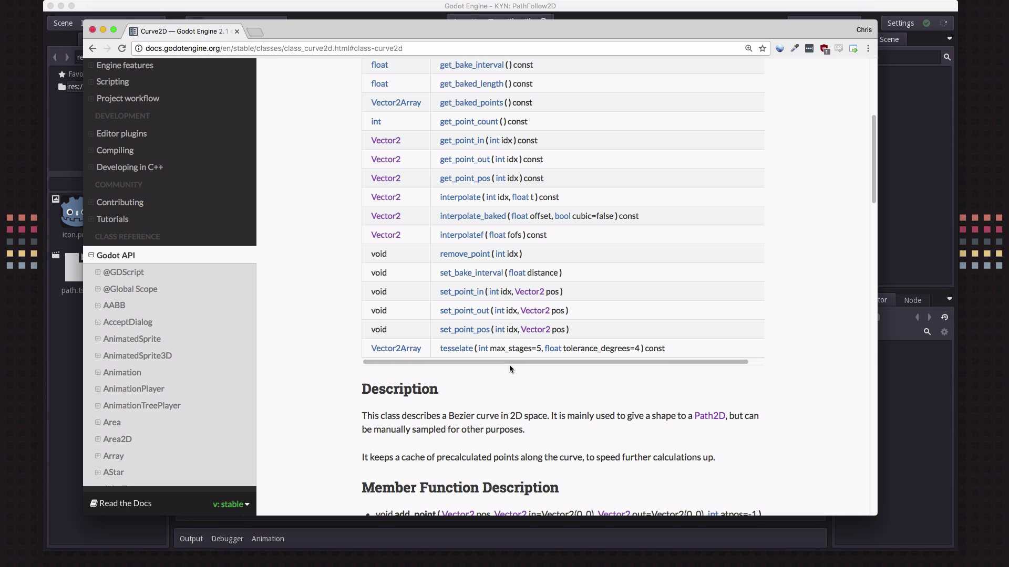
scroll(508, 372, up, 6)
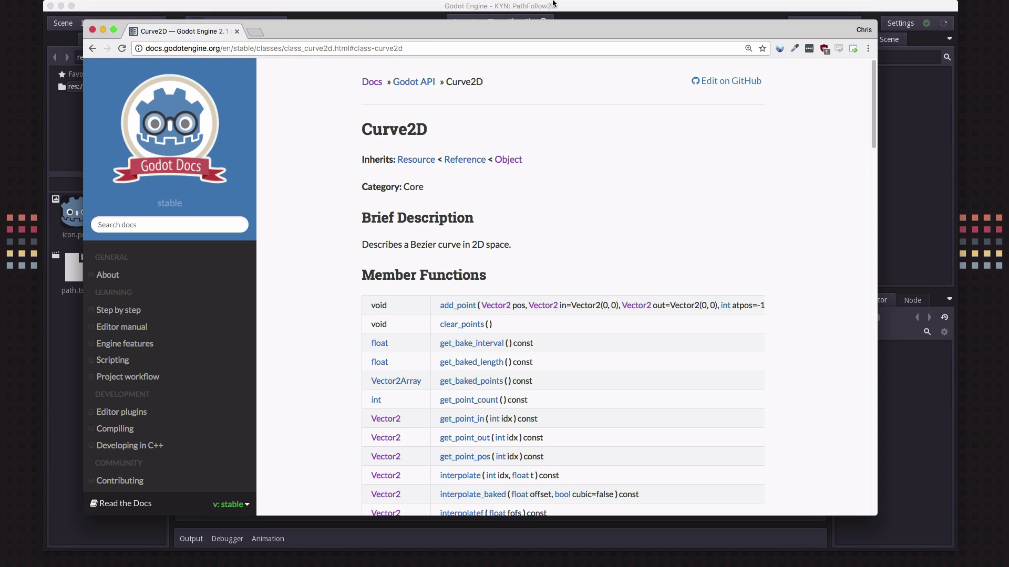
In the Godot editor, create a Path2D node as the root of the empty scene
click(391, 7)
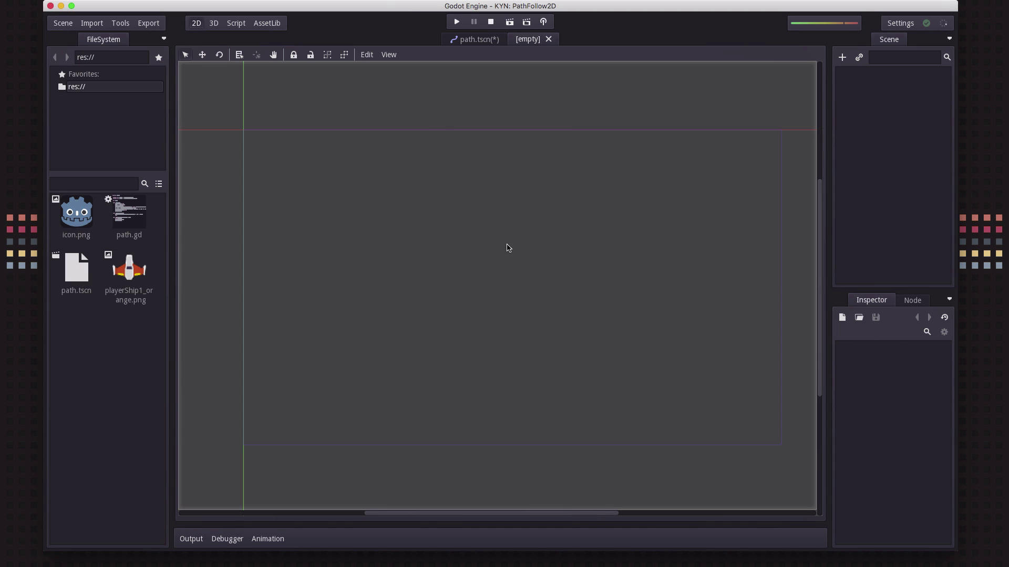
click(841, 57)
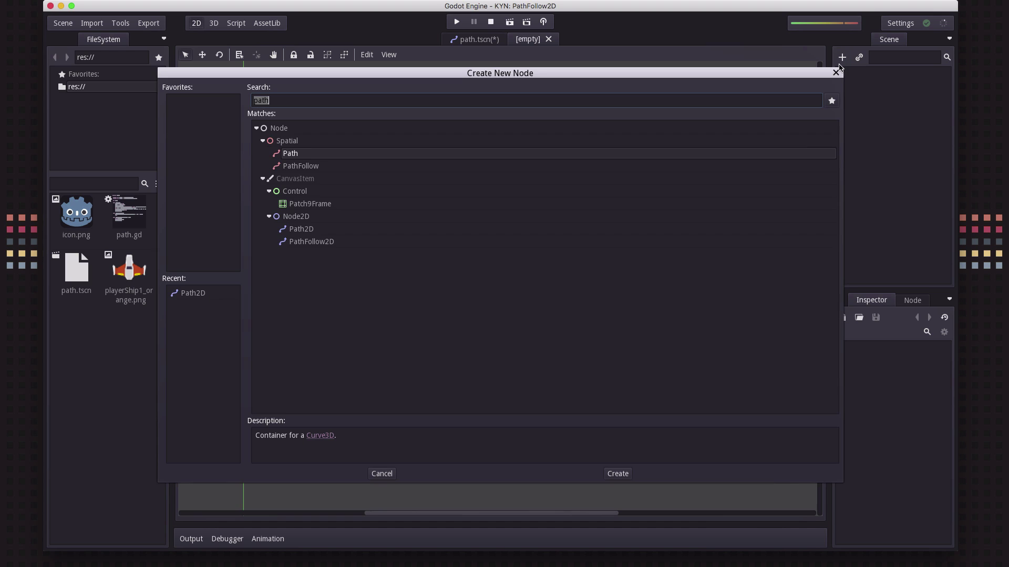
double_click(307, 232)
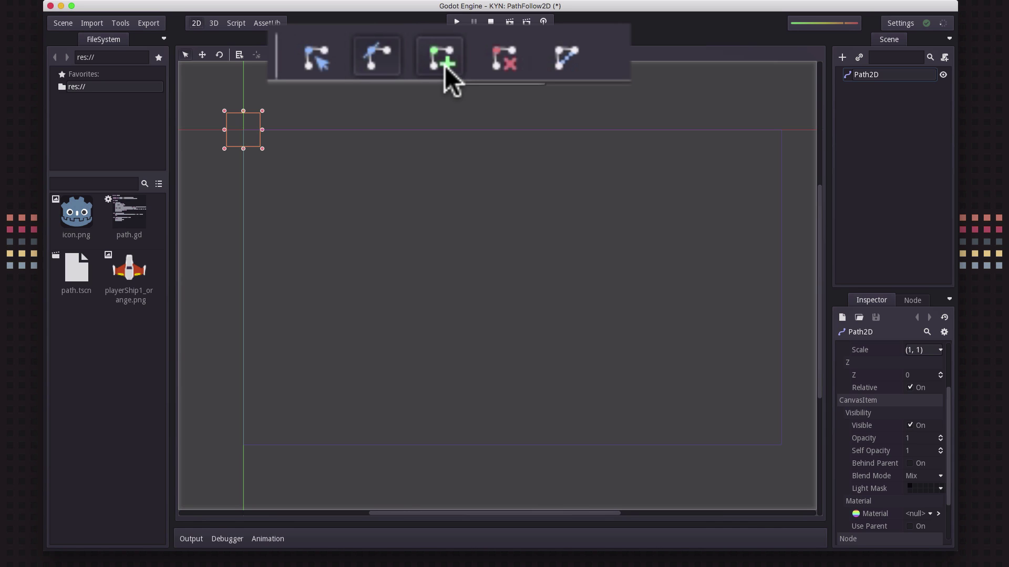
Place seven path points in a U shape, from upper left down and up to upper right
click(295, 223)
click(339, 316)
click(412, 387)
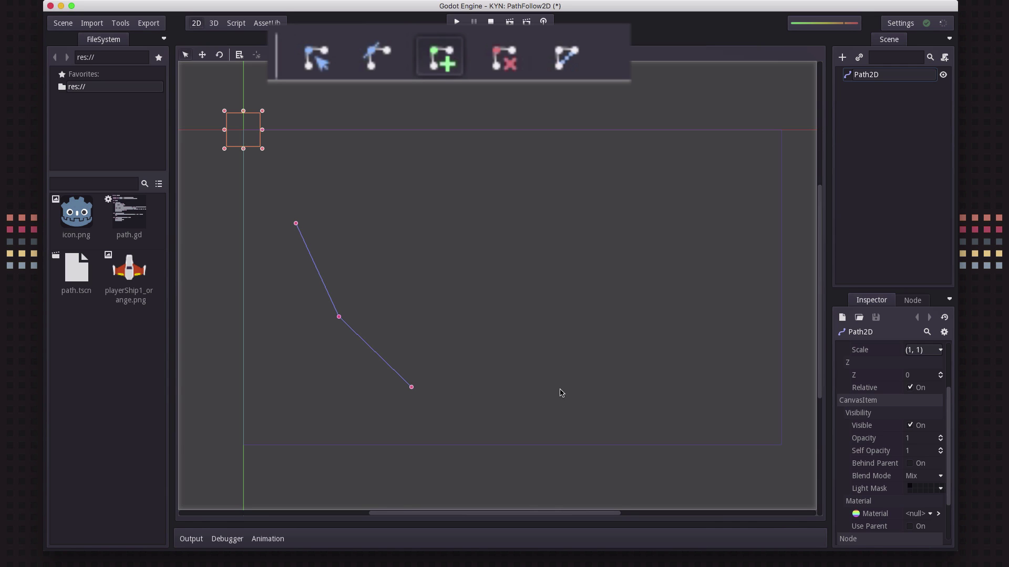
click(562, 388)
click(623, 328)
click(699, 231)
click(738, 182)
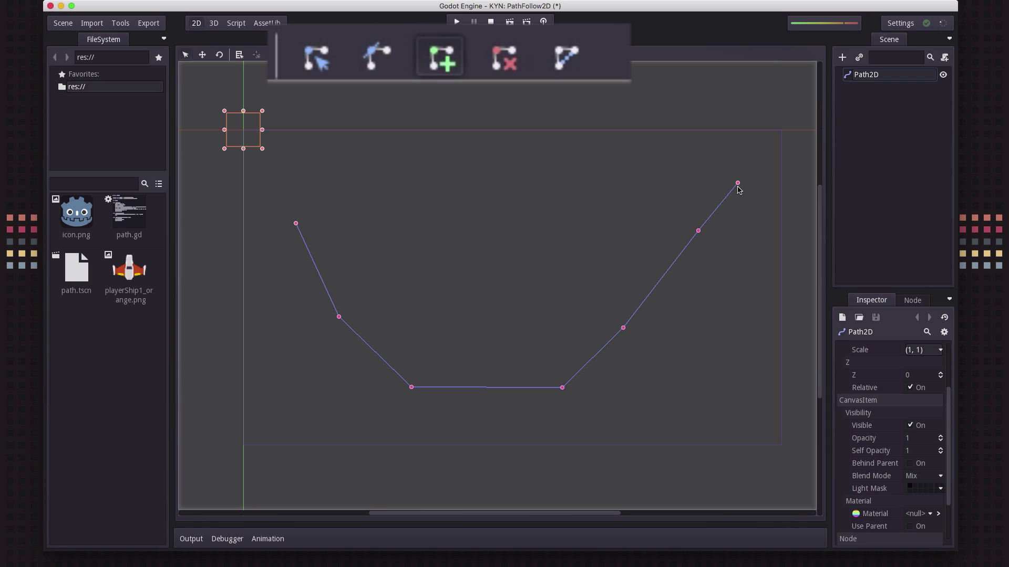
Delete the extra upper-right path point and return to the Select Points tool
click(510, 66)
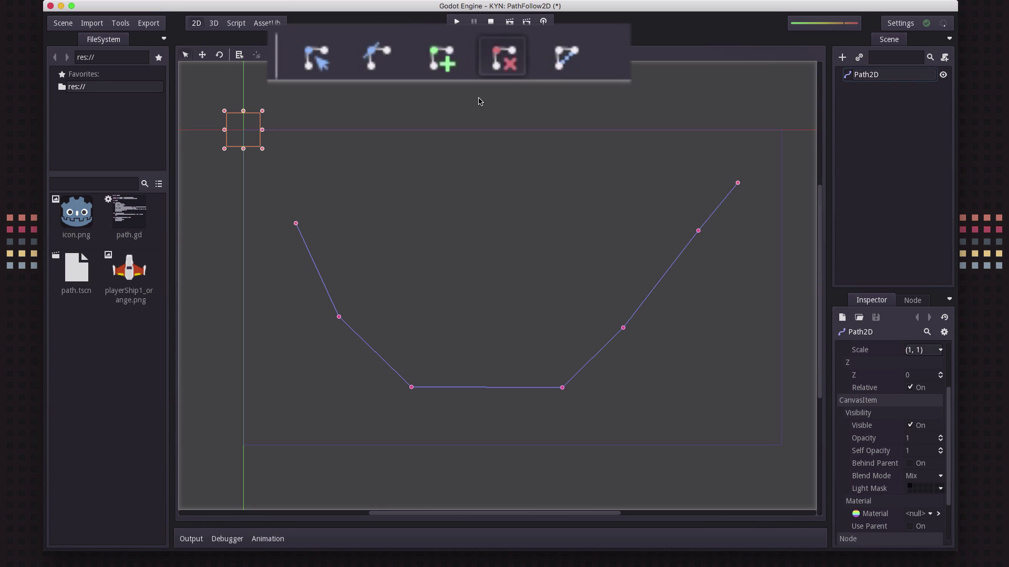
click(699, 231)
click(319, 64)
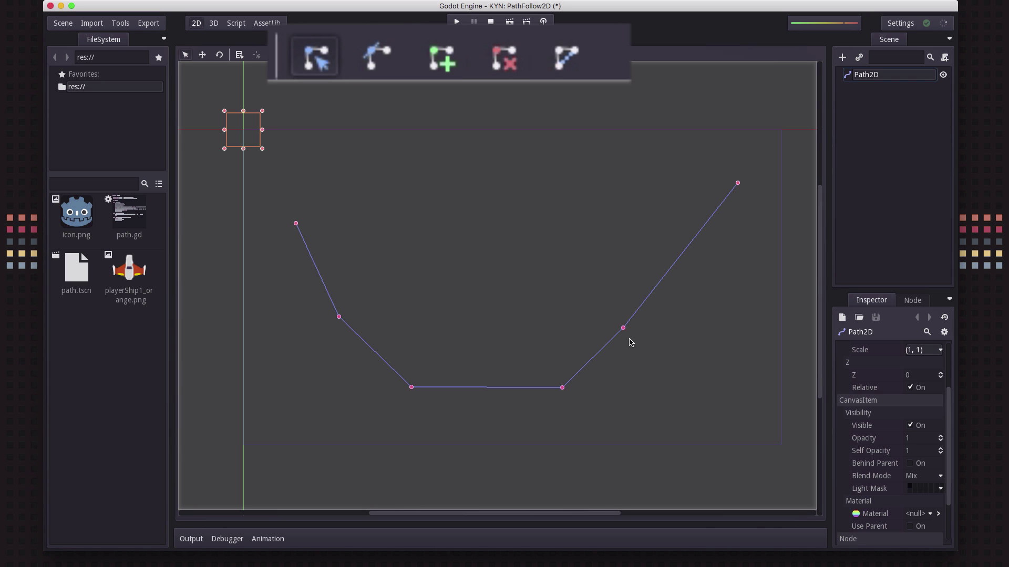
Move the lower-right point up and right and nudge the bottom-right point slightly left
drag(624, 330, 680, 302)
mouse_move(562, 388)
mouse_down()
mouse_move(522, 387)
mouse_move(581, 387)
mouse_move(554, 386)
mouse_up()
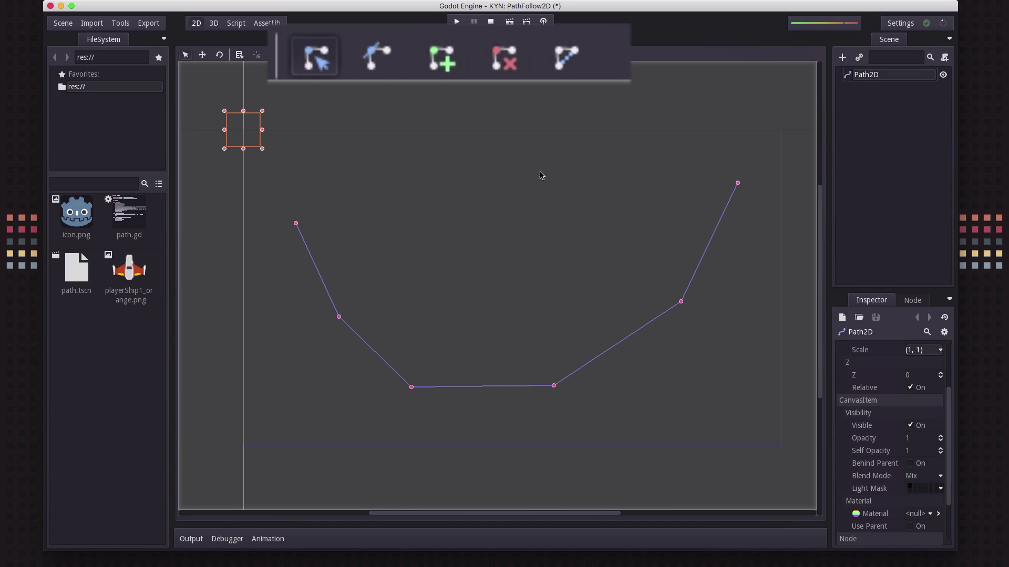
click(380, 57)
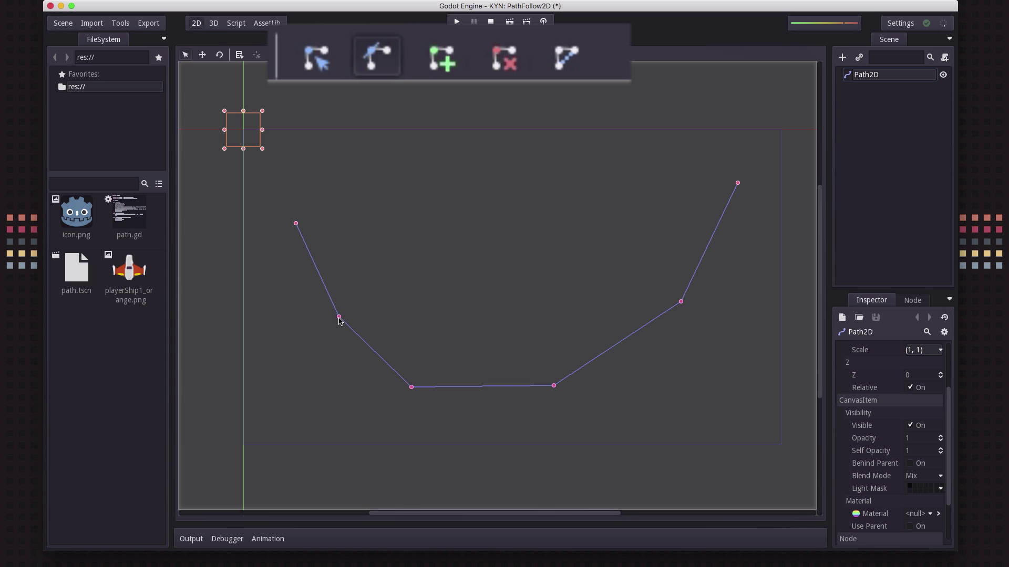
Drag Bezier handles from the left, bottom and right points to bend the U into wavy curves
drag(339, 318, 313, 412)
drag(413, 390, 540, 294)
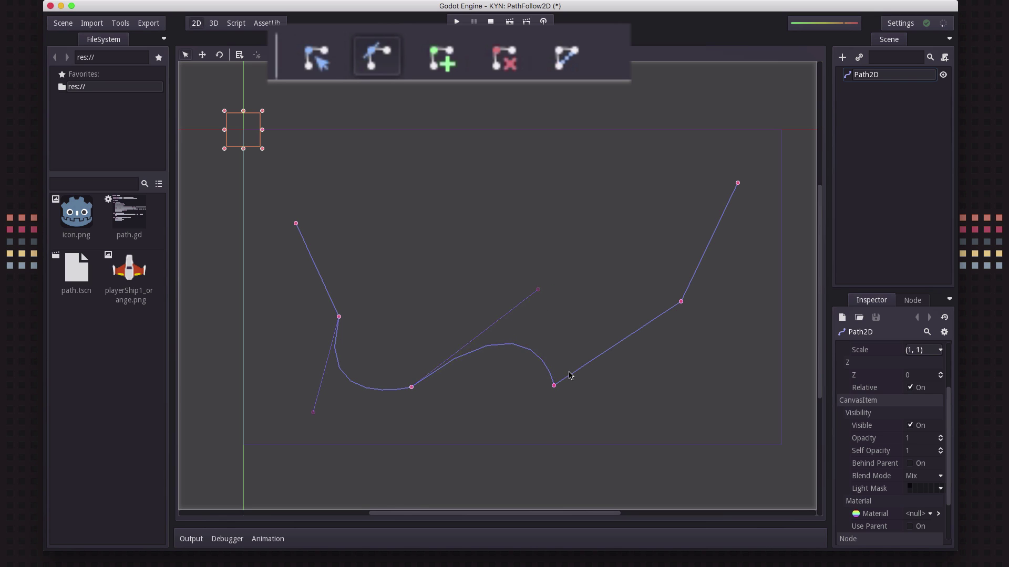
drag(555, 388, 571, 479)
drag(681, 302, 765, 212)
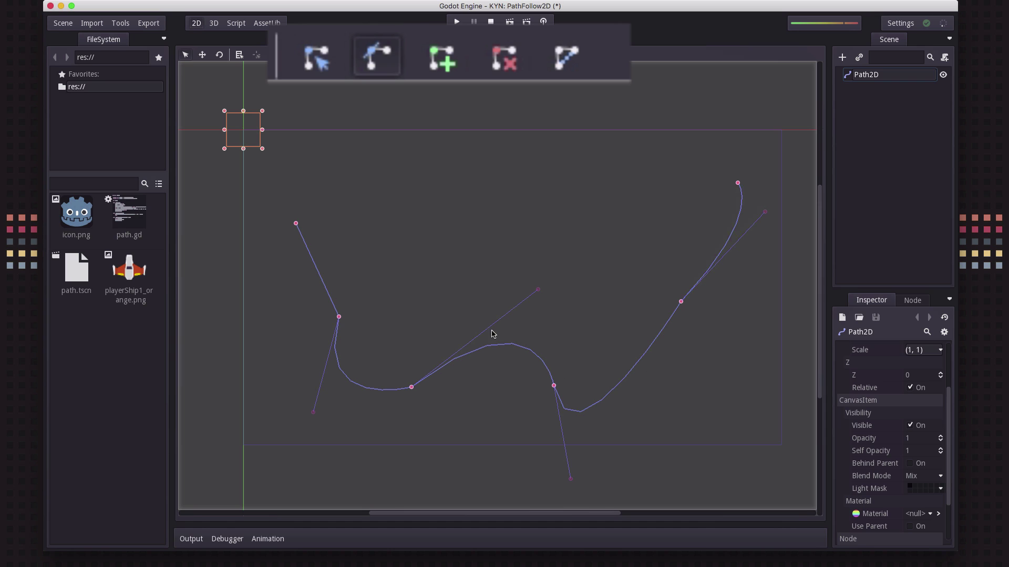
drag(340, 316, 392, 221)
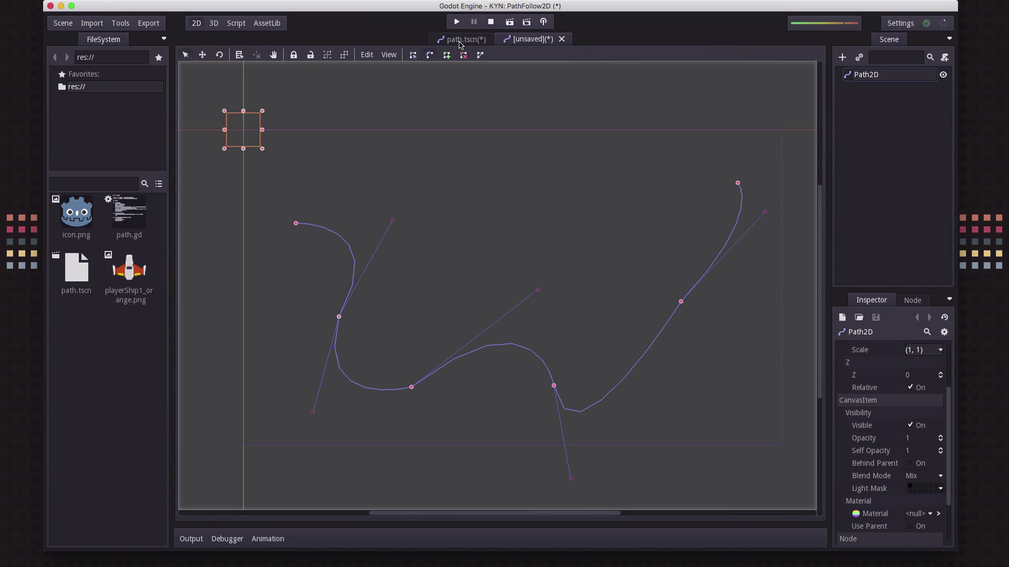
Switch to the path.tscn figure-eight scene and begin adding a child node under path
click(459, 41)
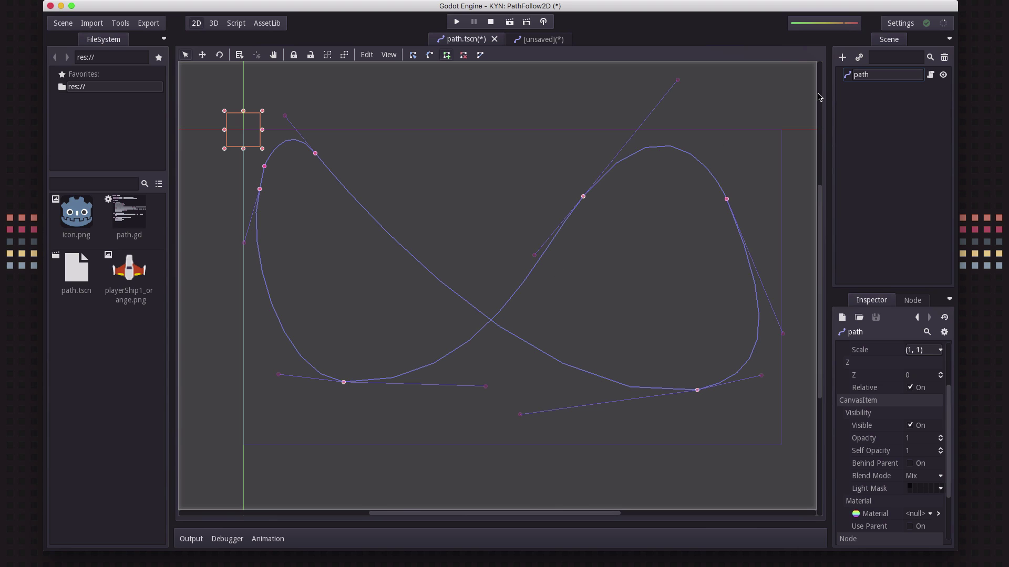
click(842, 57)
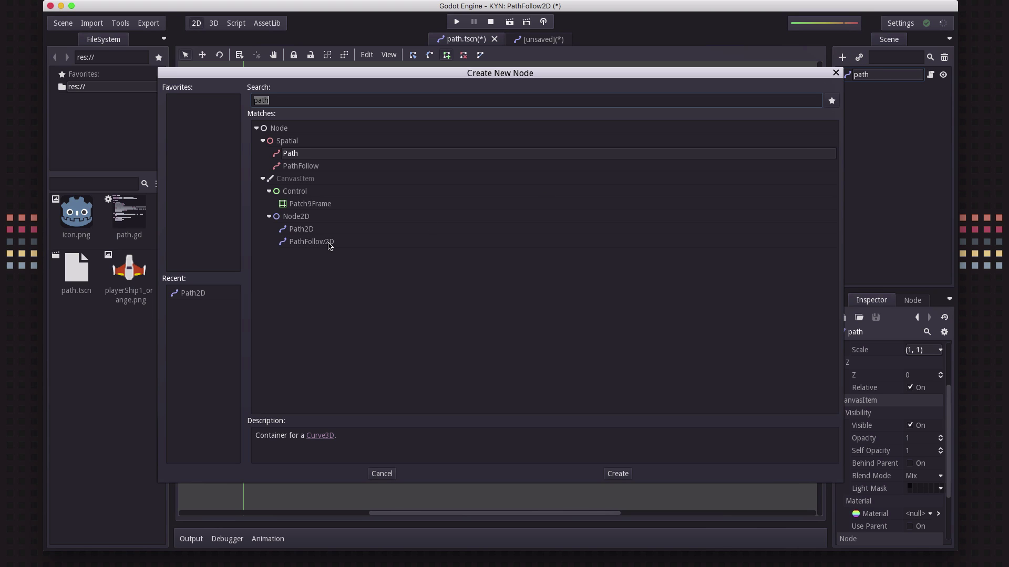
Add a PathFollow2D child under path and rename it 'follow'
double_click(330, 243)
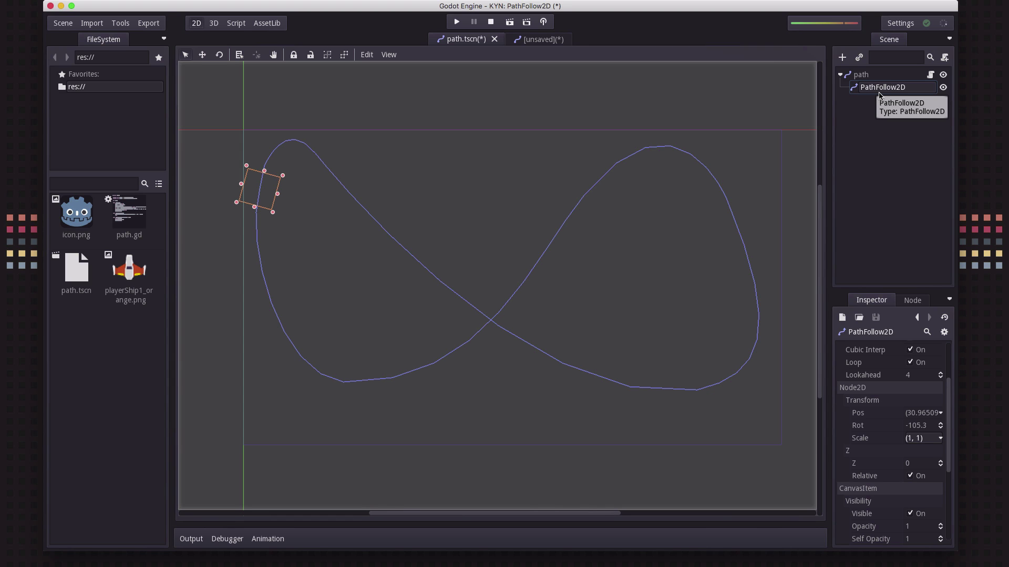
double_click(881, 90)
text(fo)
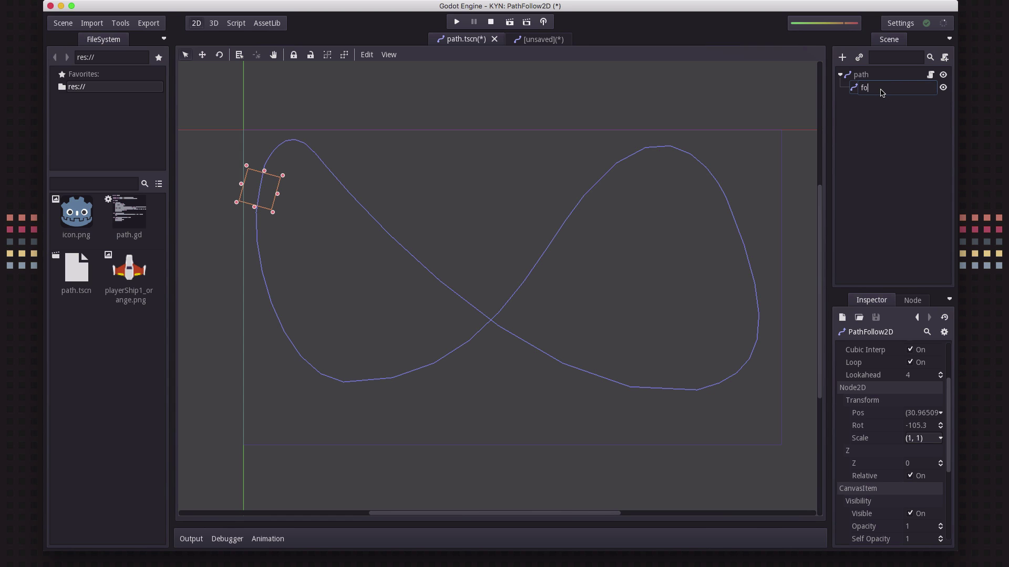
text(llow)
key(Return)
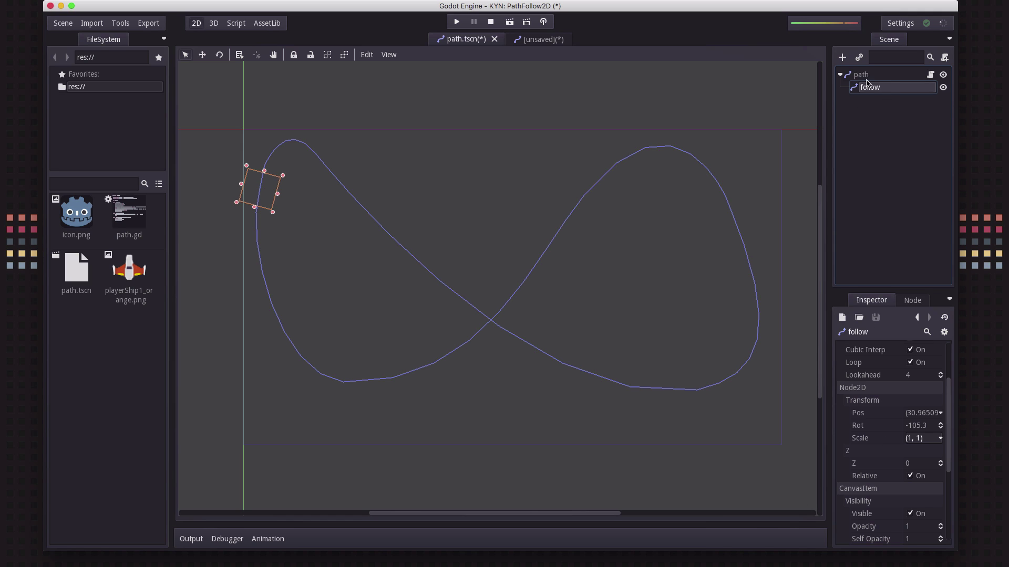
click(865, 75)
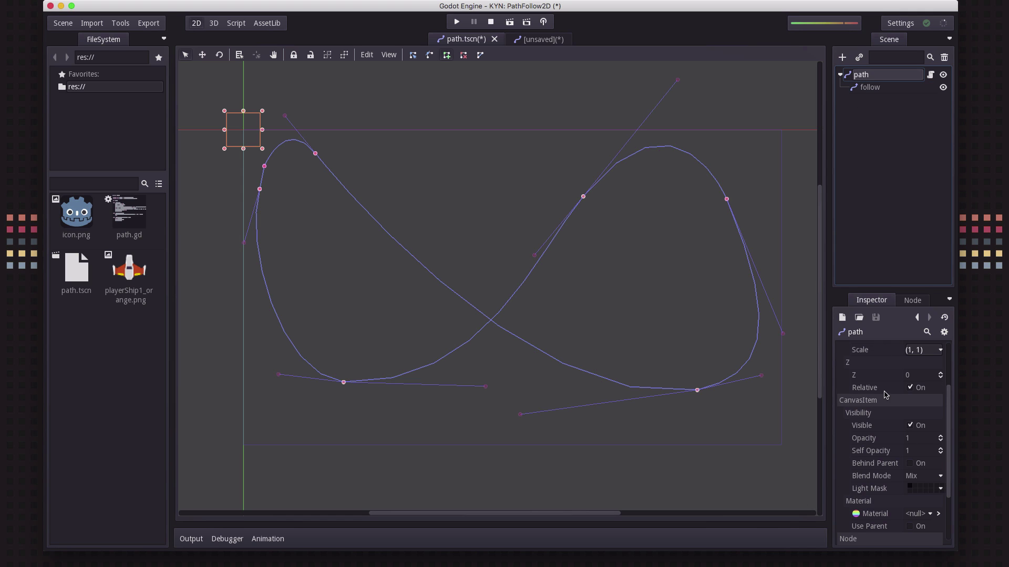
Inspect the follow node's Offset property, leave it at 0, and switch back to the docs browser
scroll(893, 436, up, 3)
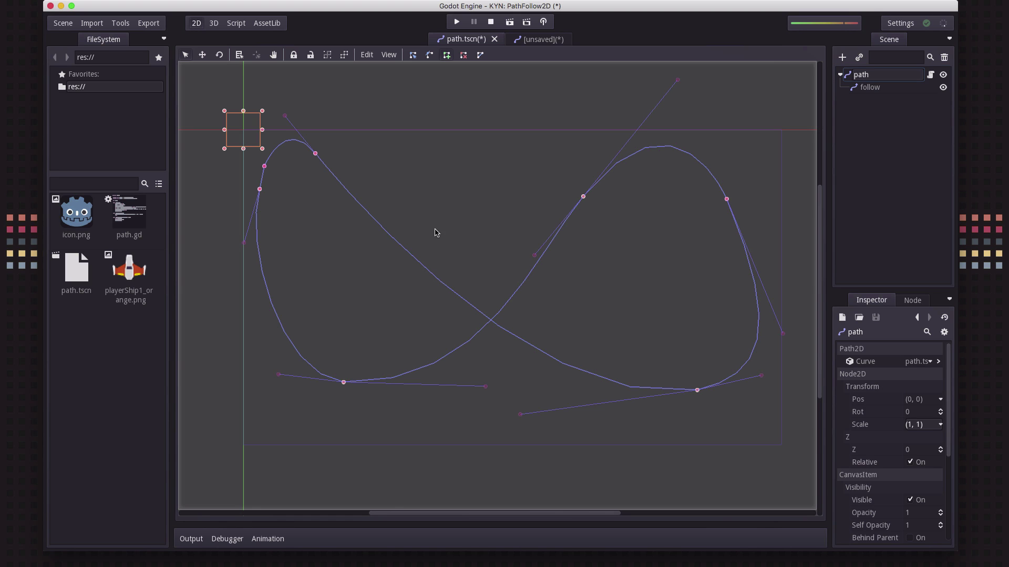
click(874, 87)
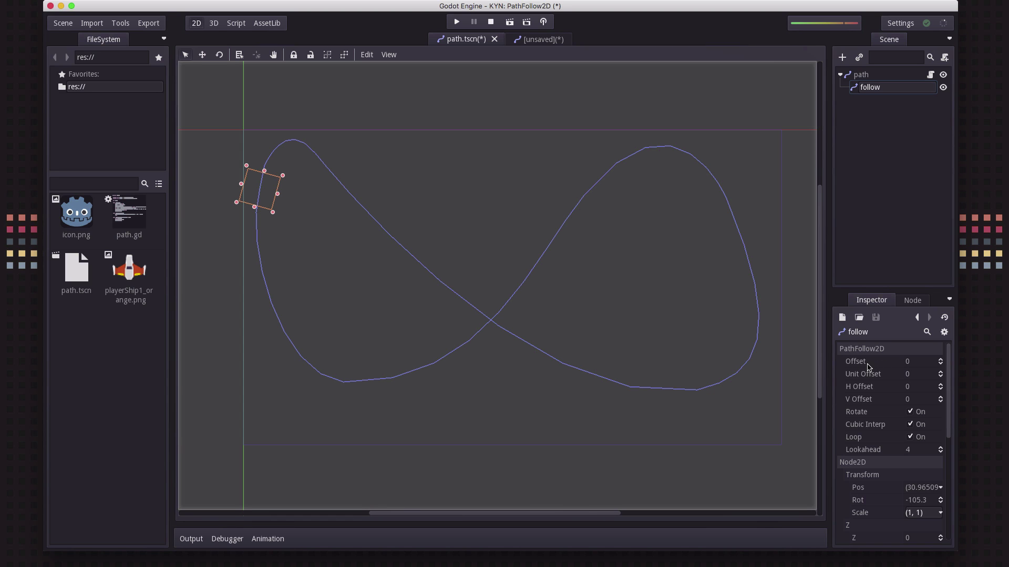
click(912, 366)
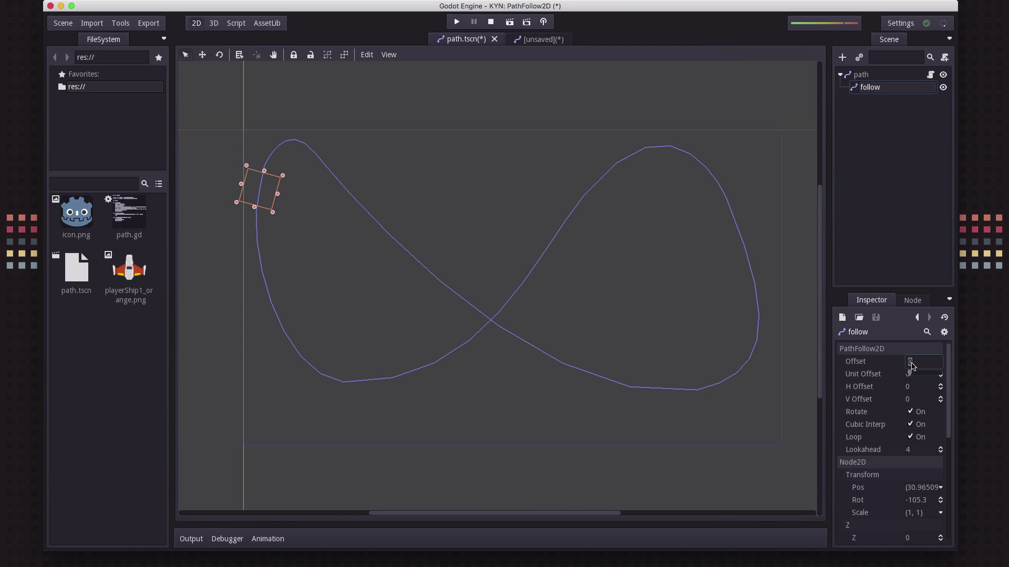
click(880, 364)
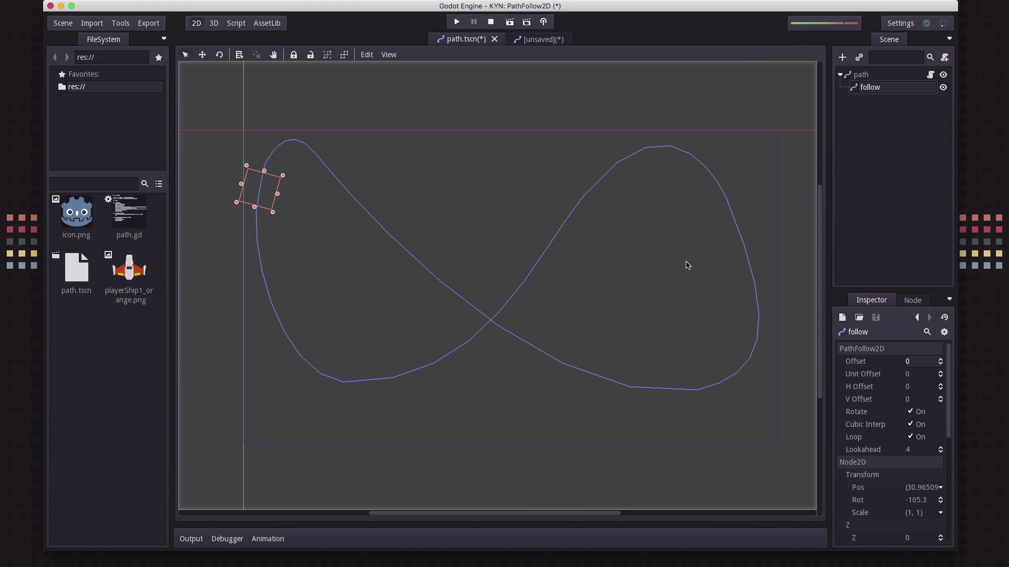
key(super+Tab)
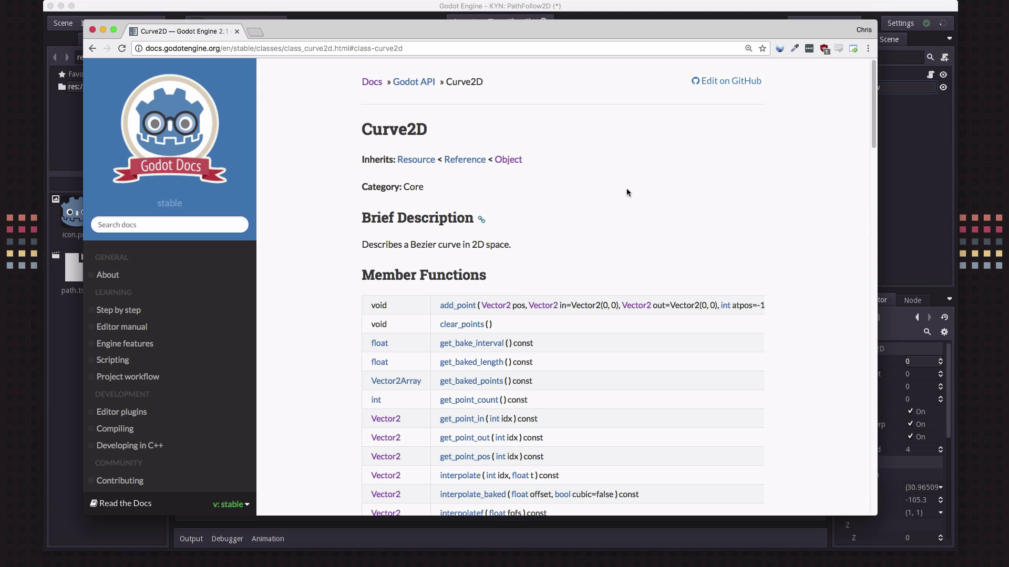
Return to the PathFollow2D docs, highlight the sentences on moving descendants by offset, then bring Godot forward
click(93, 51)
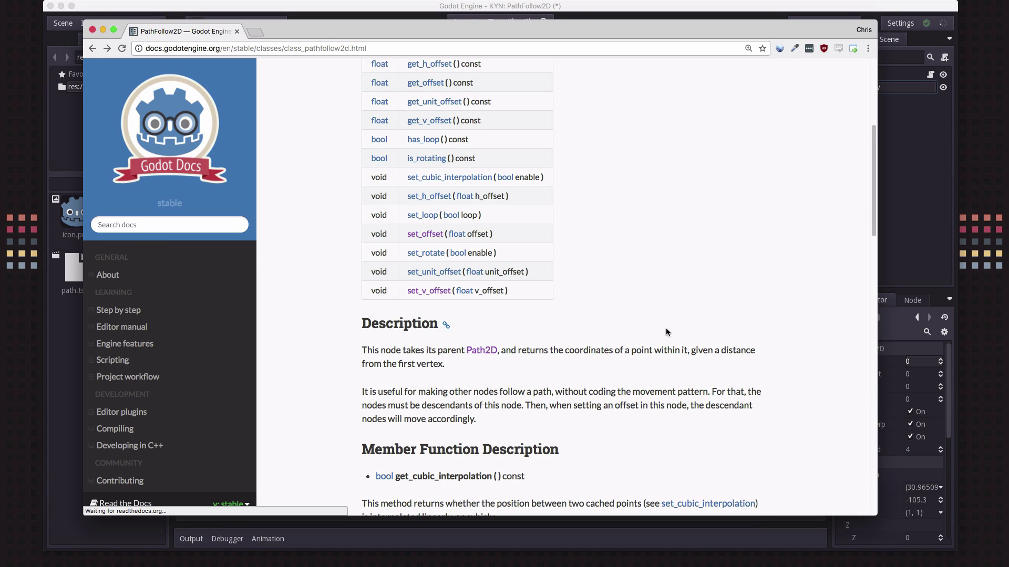
scroll(666, 331, down, 3)
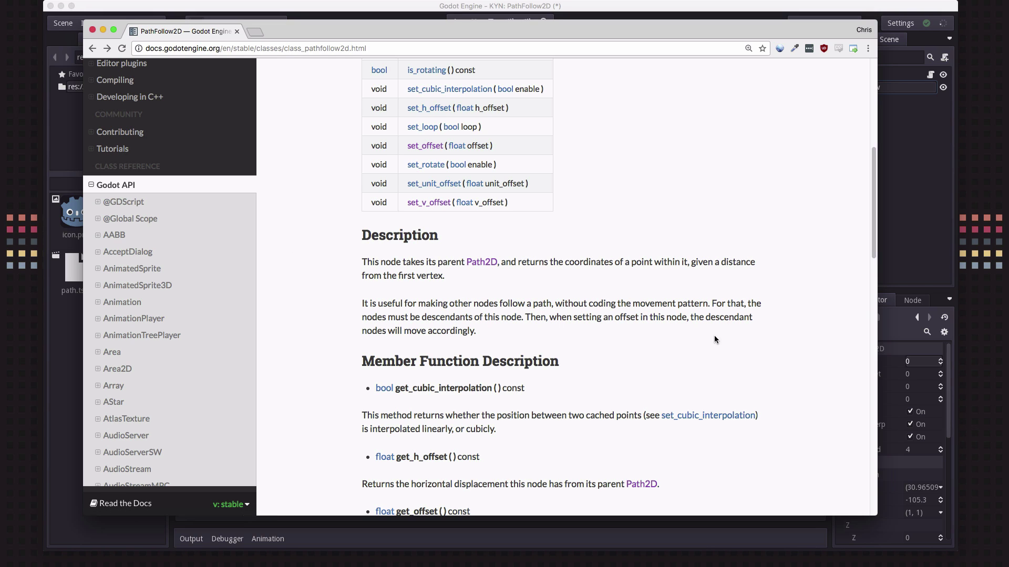
drag(436, 320, 524, 322)
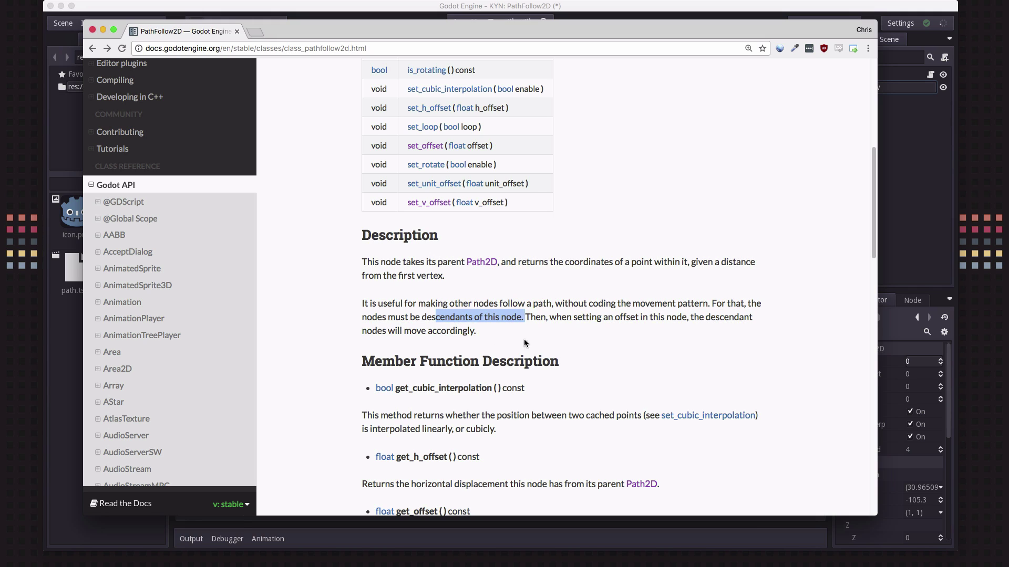
drag(605, 319, 679, 324)
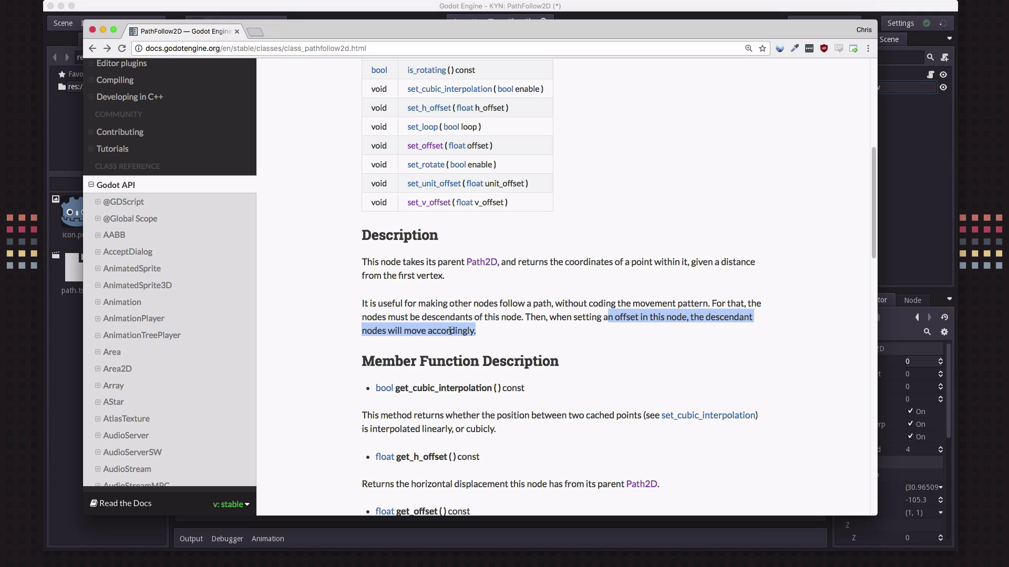
click(310, 15)
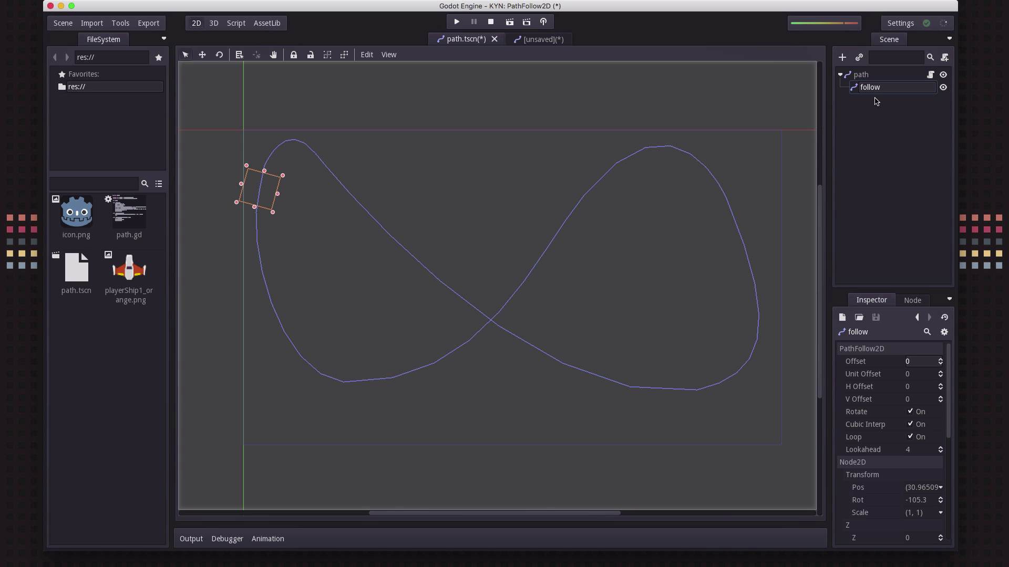
Add a Sprite node as a child of the follow node
click(843, 57)
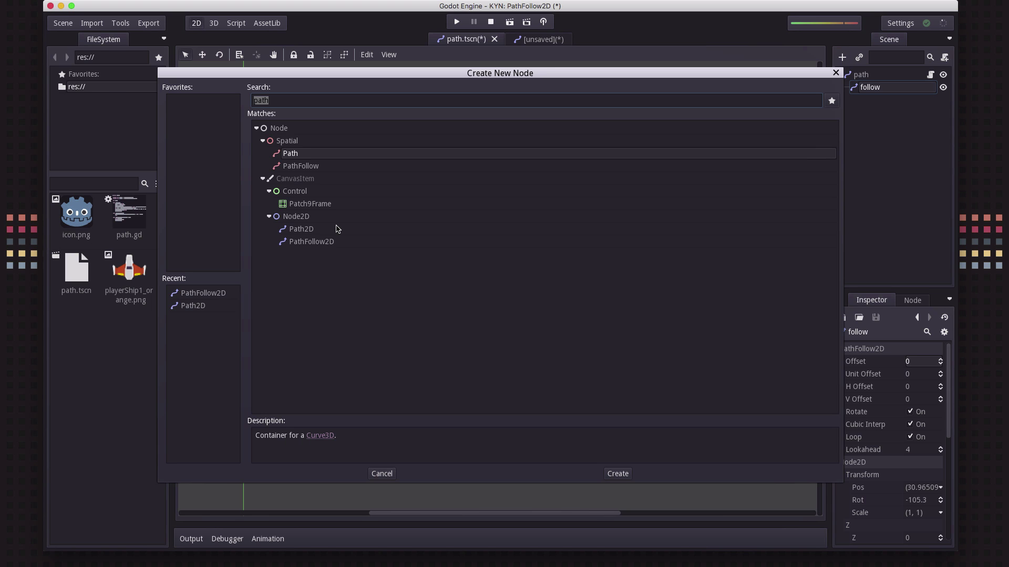
text(sprite)
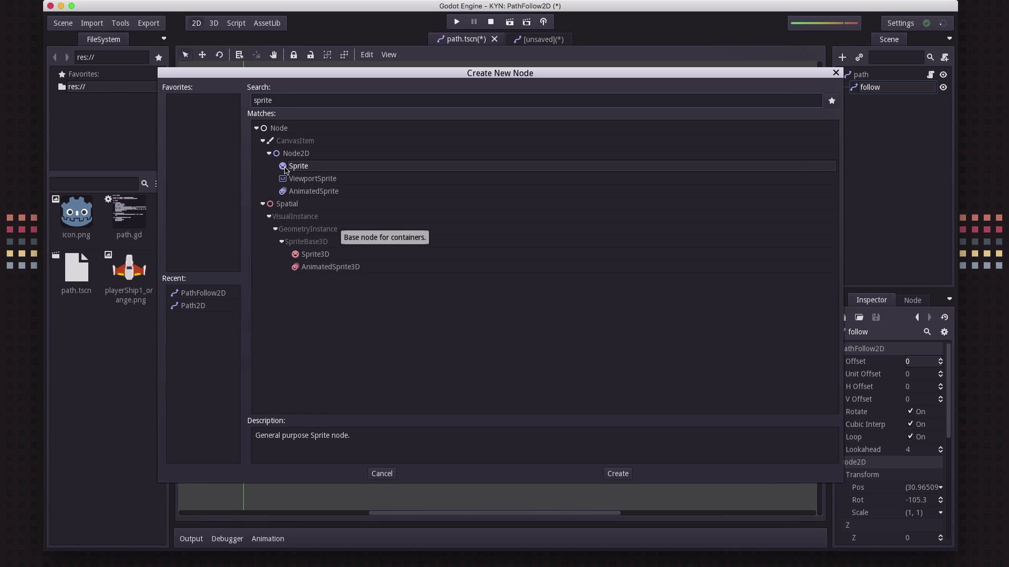
double_click(286, 167)
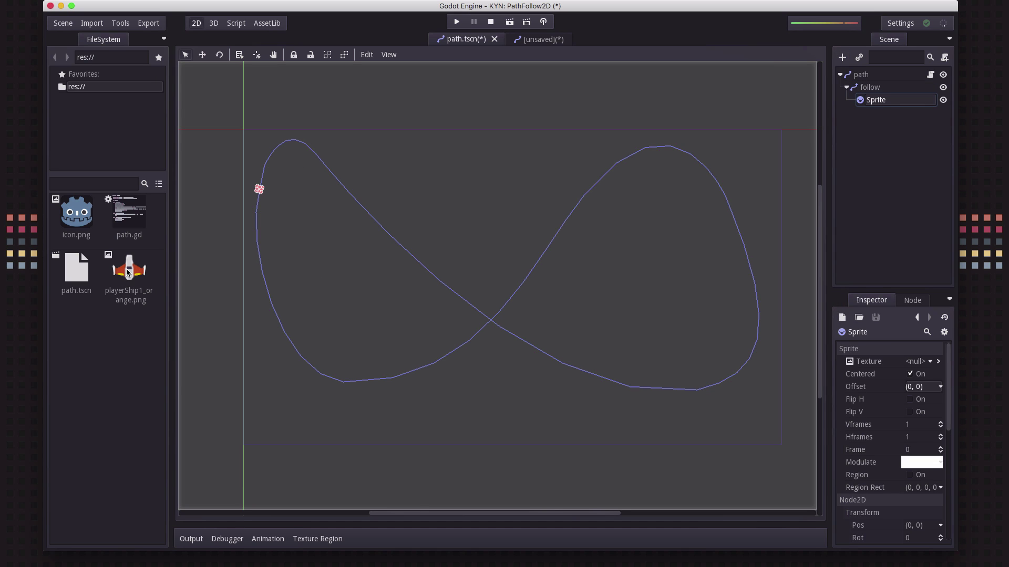
Give the Sprite the playerShip1_orange.png texture and scale it to (0.8, 0.8)
drag(127, 270, 911, 361)
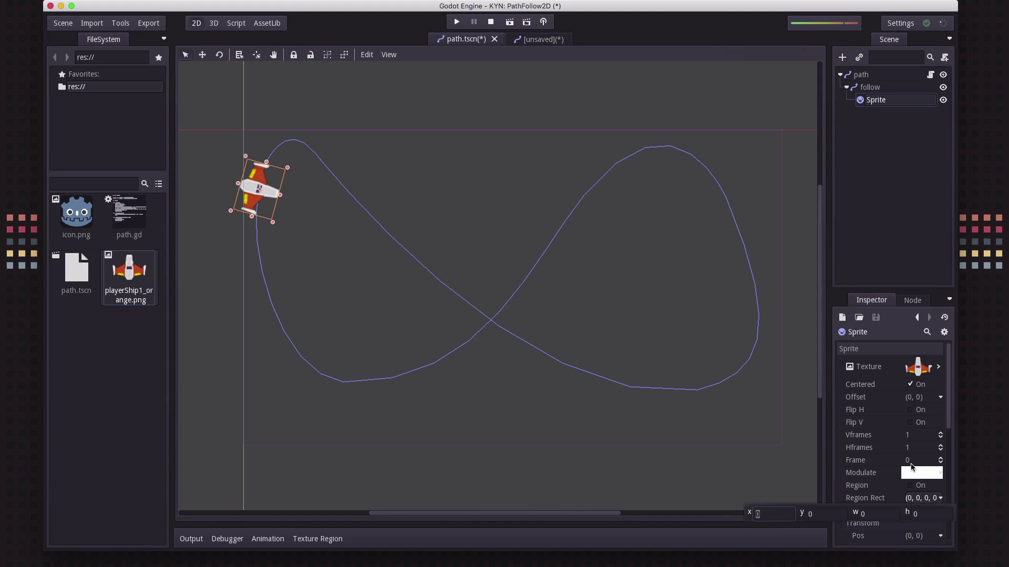
scroll(906, 465, down, 4)
click(916, 462)
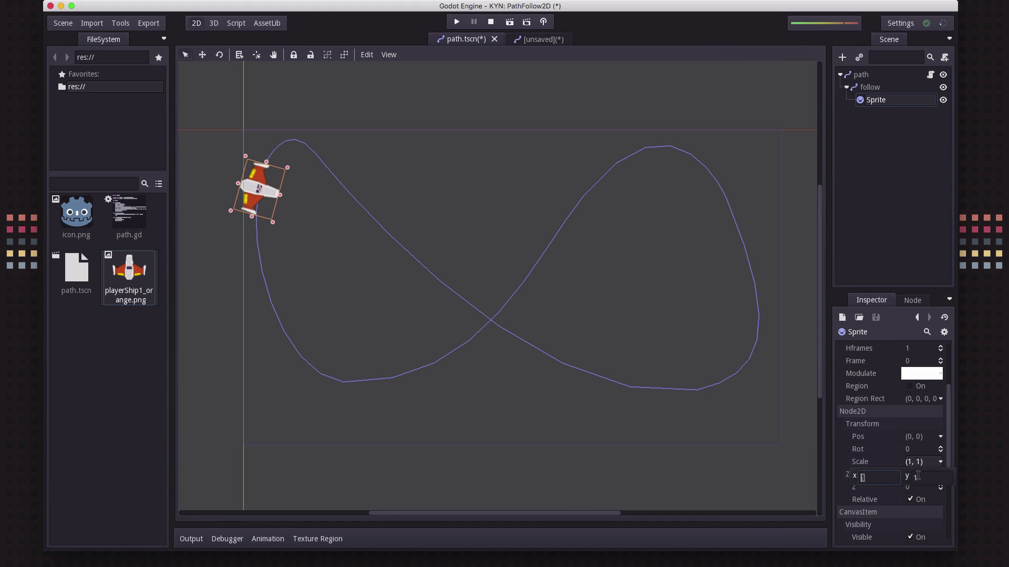
text(.8)
key(Tab)
key(Return)
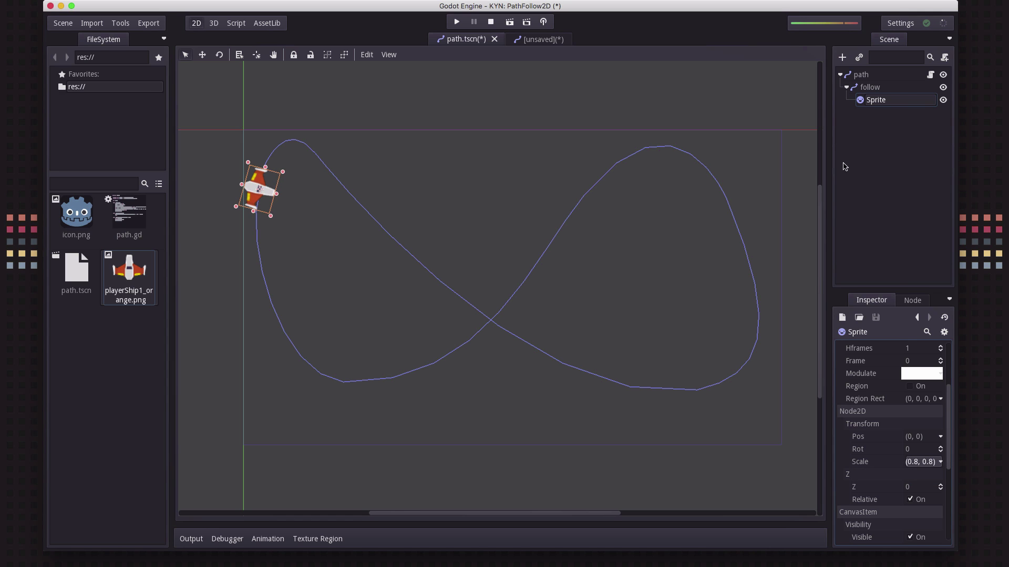
click(870, 88)
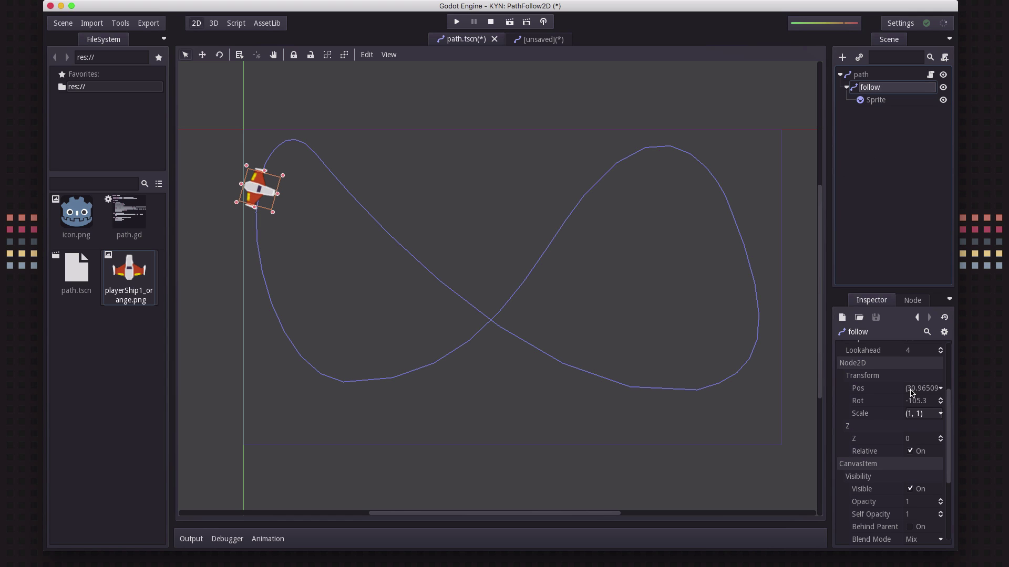
scroll(911, 393, up, 4)
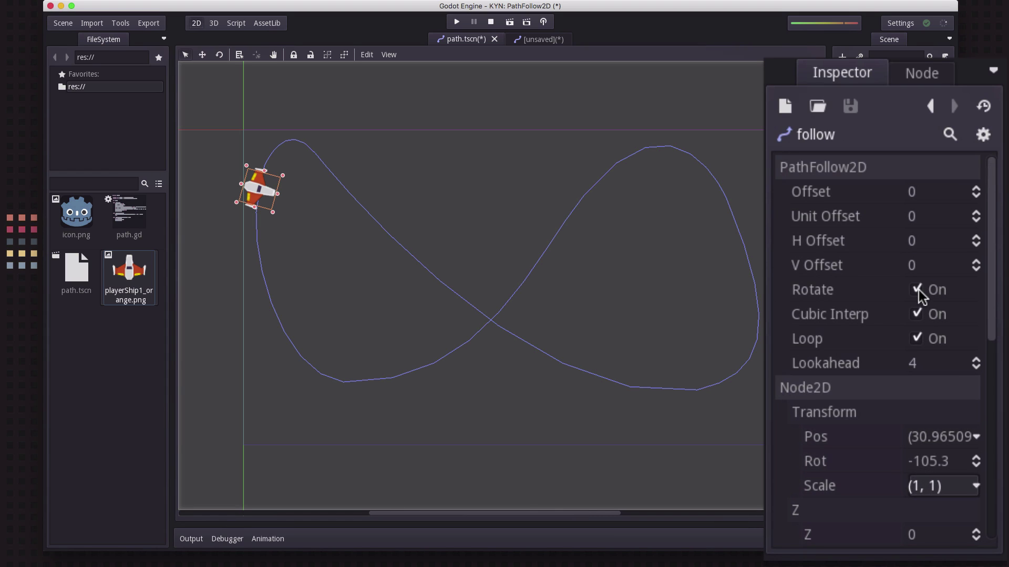
click(917, 290)
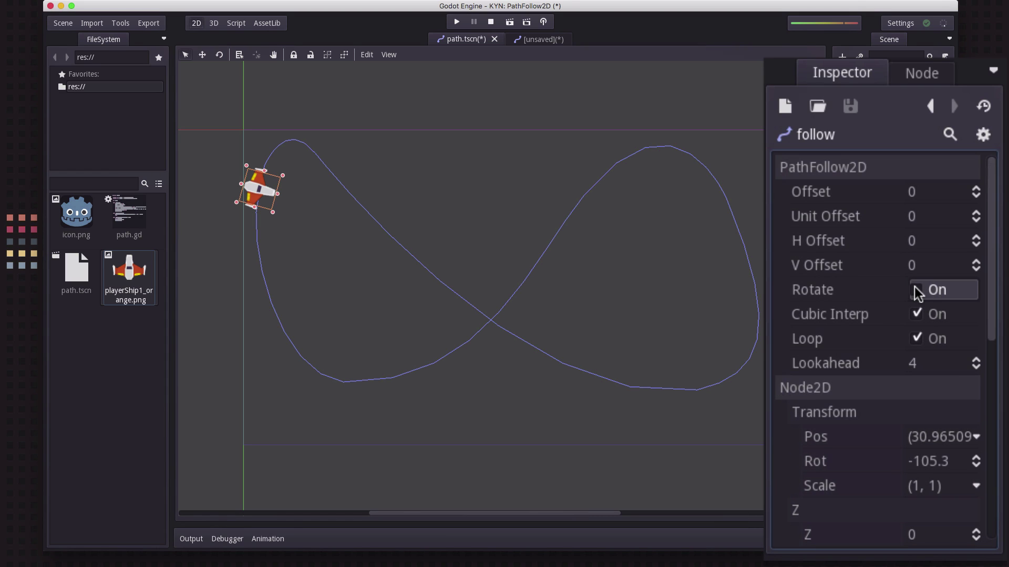
click(933, 464)
text(0)
key(Return)
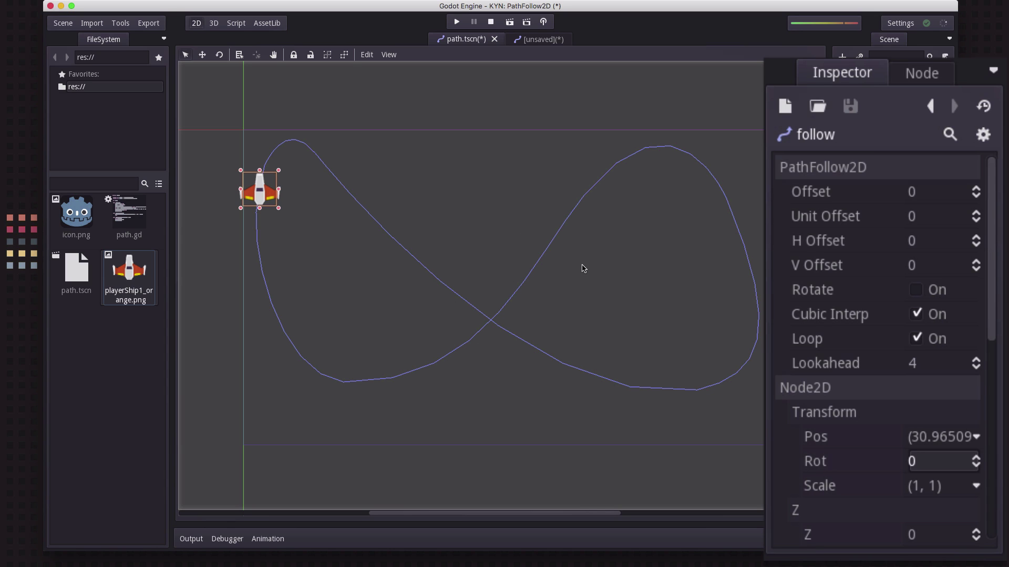
click(913, 295)
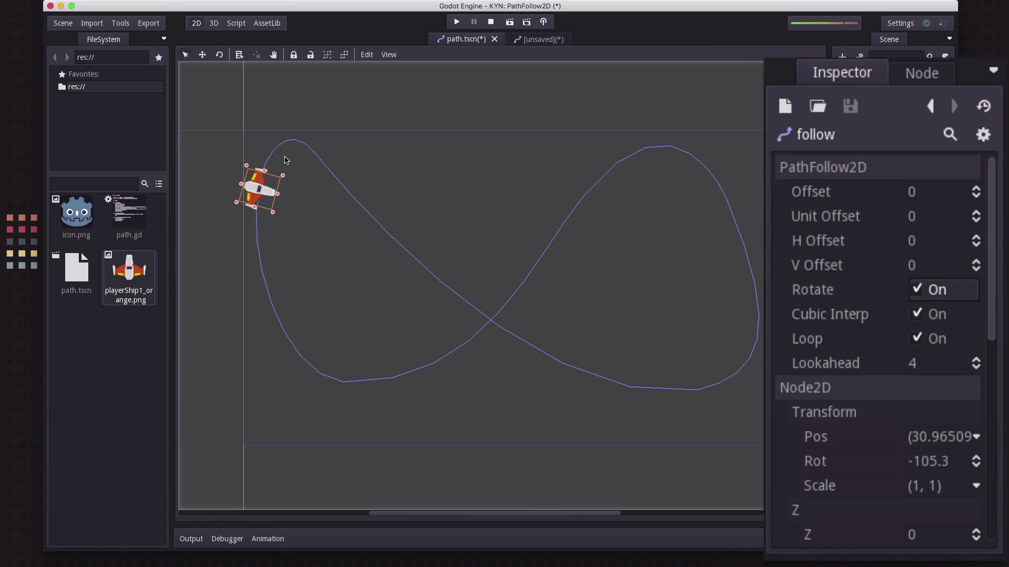
Set the ship Sprite's rotation to -90 degrees, then reselect the follow node
click(881, 105)
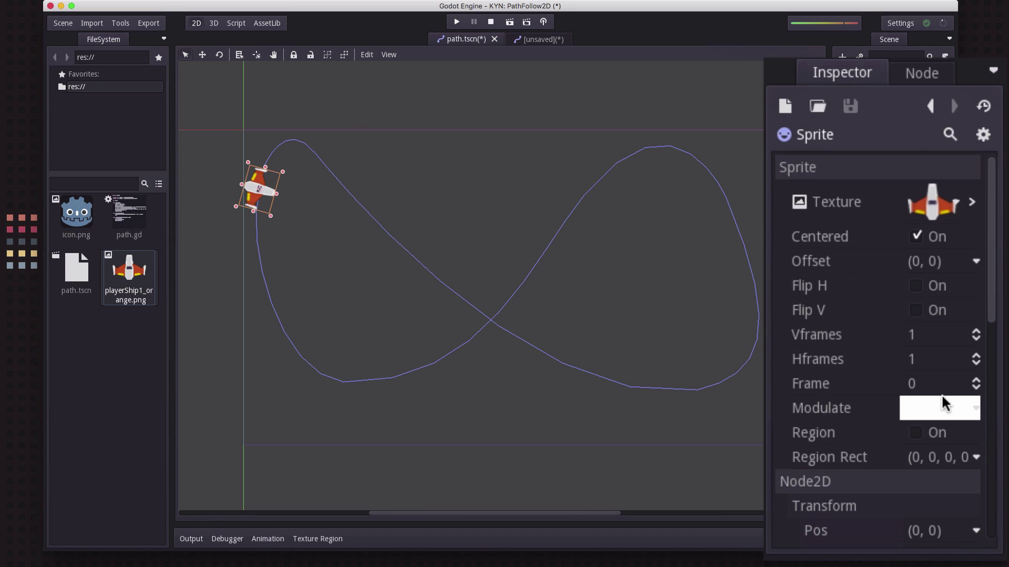
scroll(913, 481, down, 3)
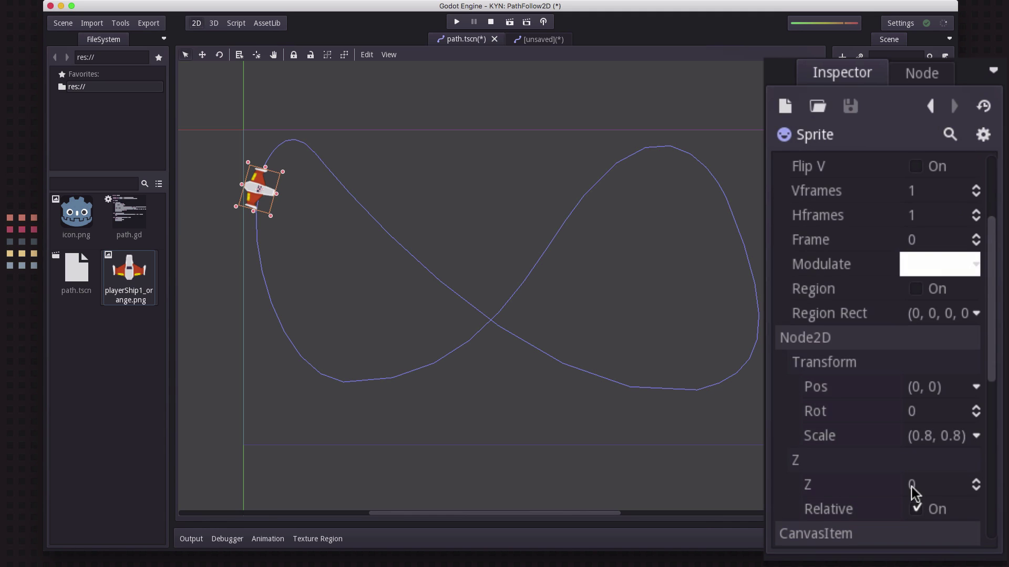
click(920, 412)
text(-)
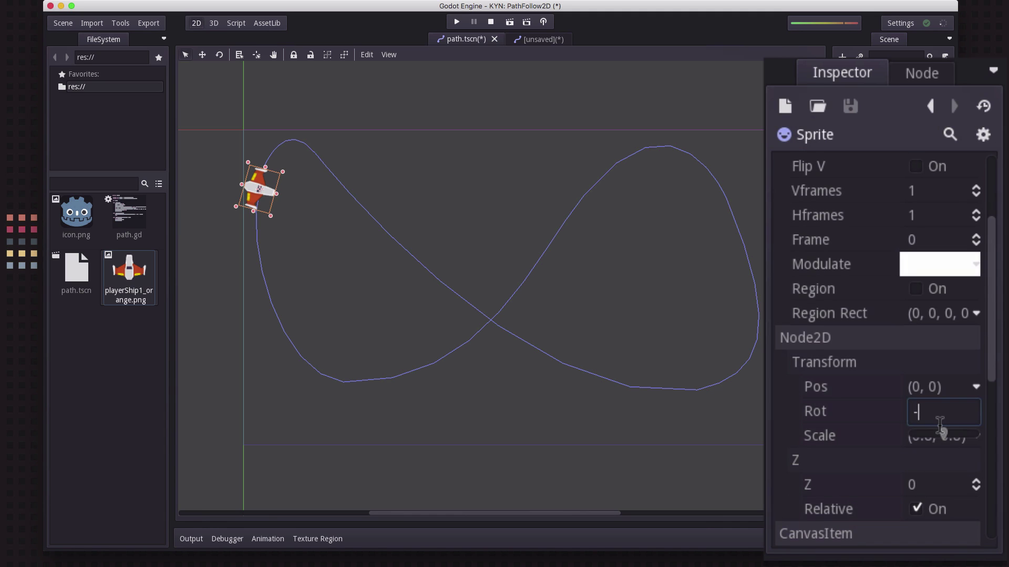
text(90)
key(Return)
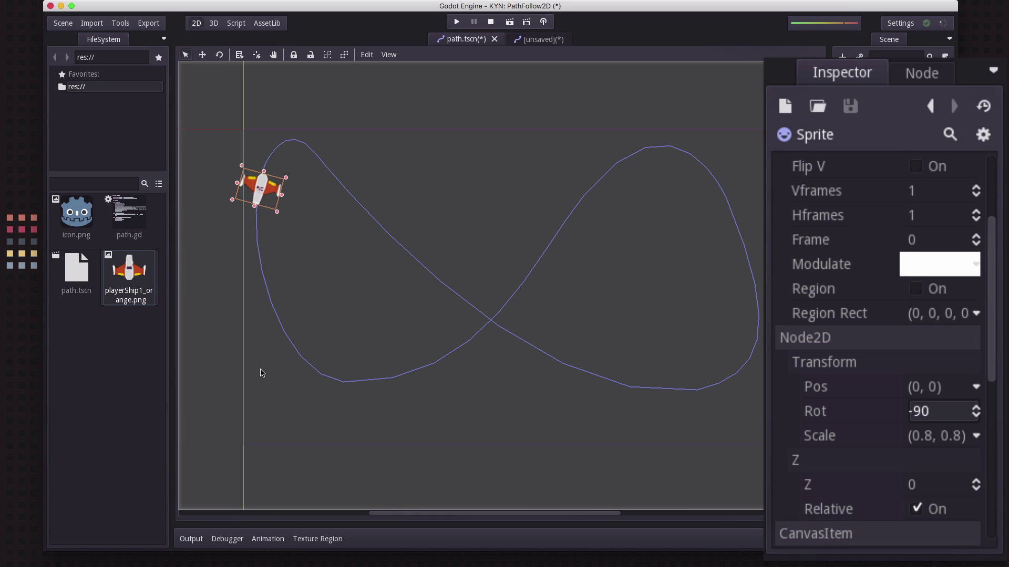
click(930, 106)
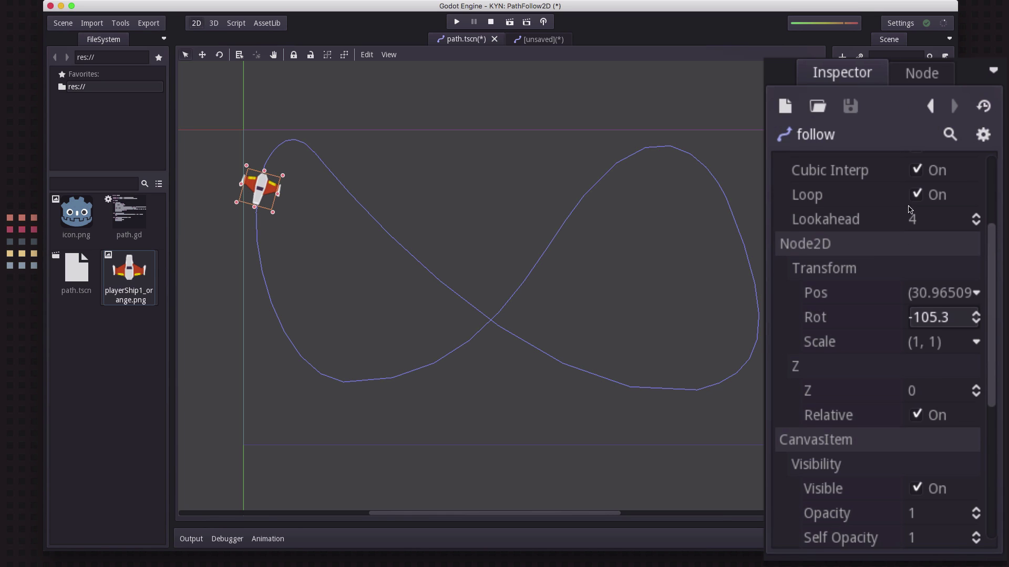
scroll(910, 266, up, 5)
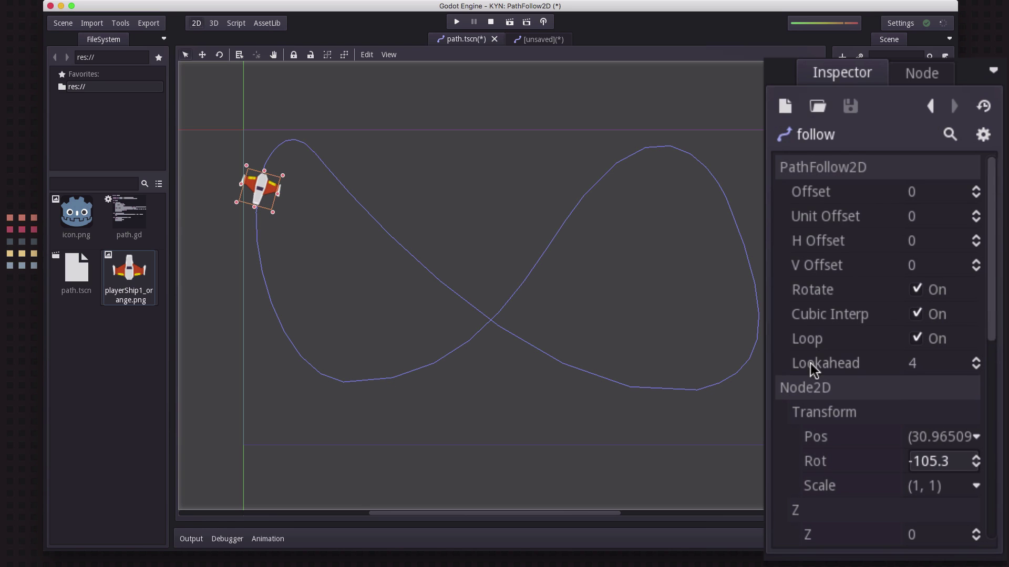
click(924, 342)
click(923, 342)
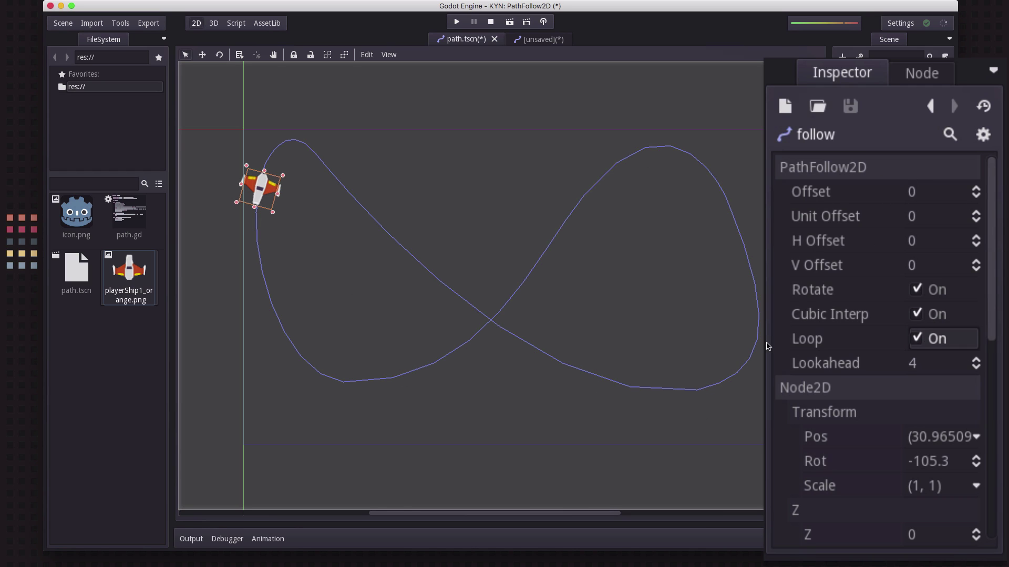
Set the follow node's Offset to 100, then to 1000
click(916, 193)
text(100)
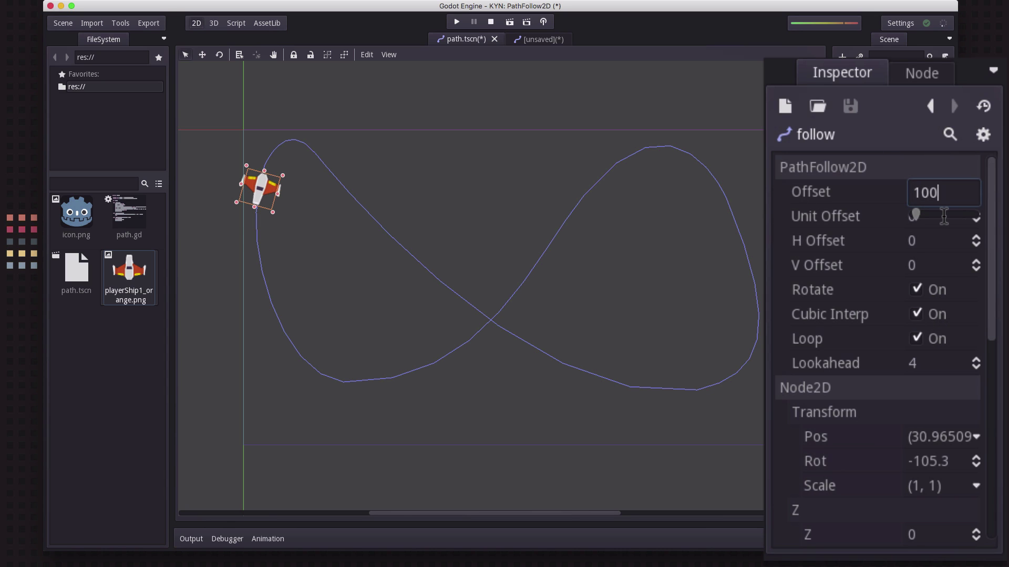
key(Return)
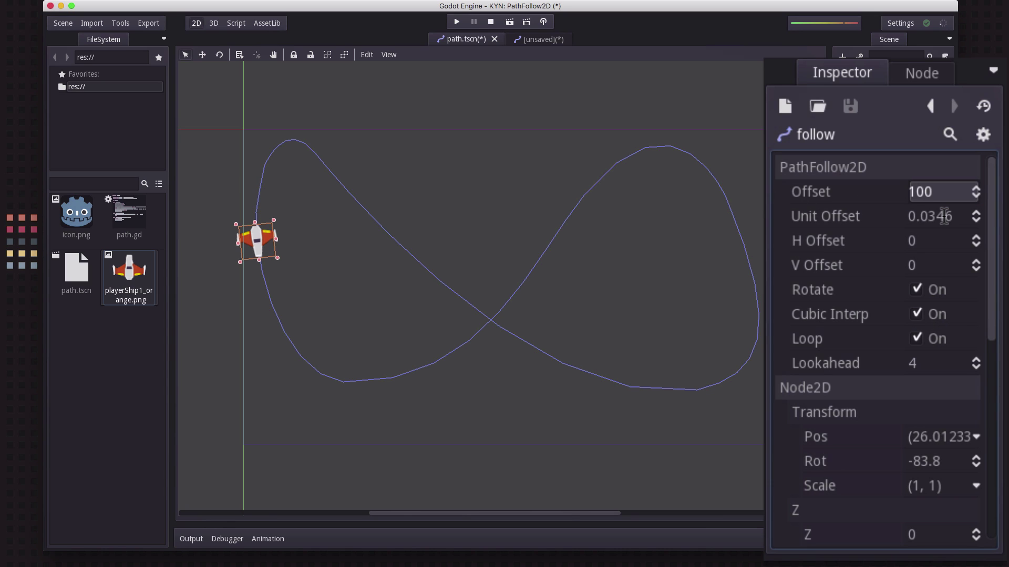
click(923, 193)
click(940, 192)
text(0)
key(Return)
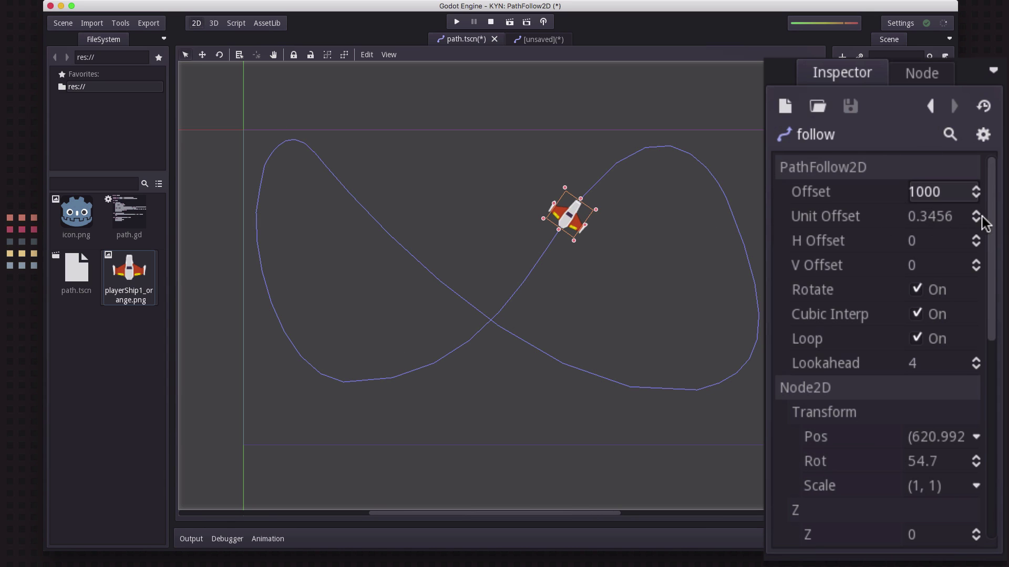
Set Unit Offset to 0.5 to place the ship halfway along the path
click(923, 222)
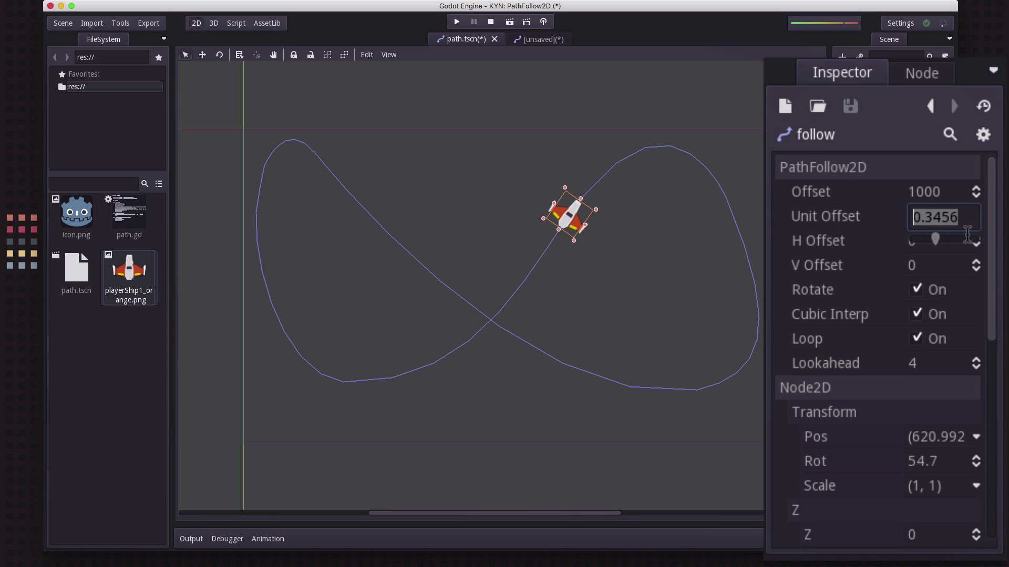
text(0.5)
key(Return)
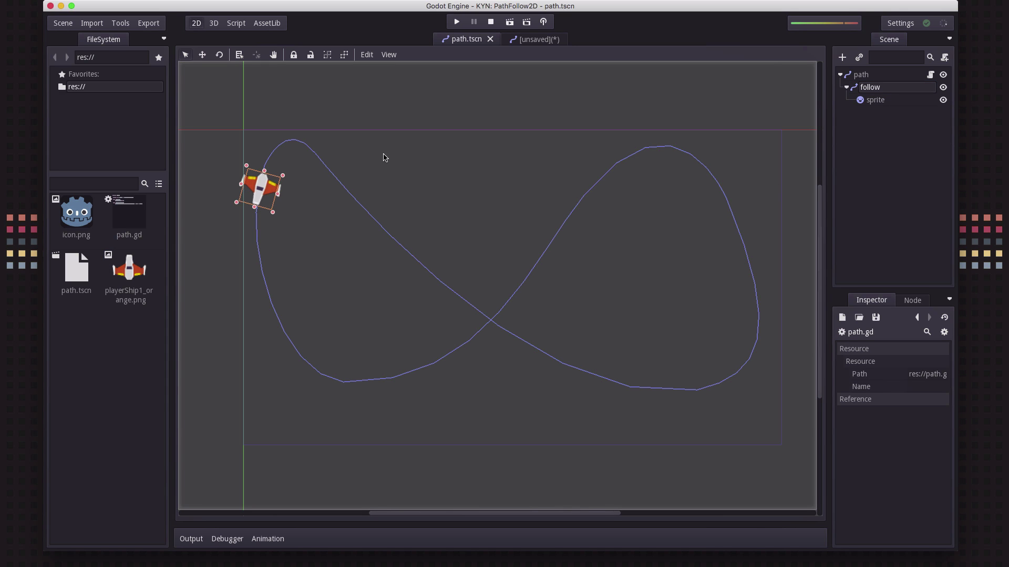
Review path.gd's follow lookup and 350 * delta offset update, then play the scene
click(931, 75)
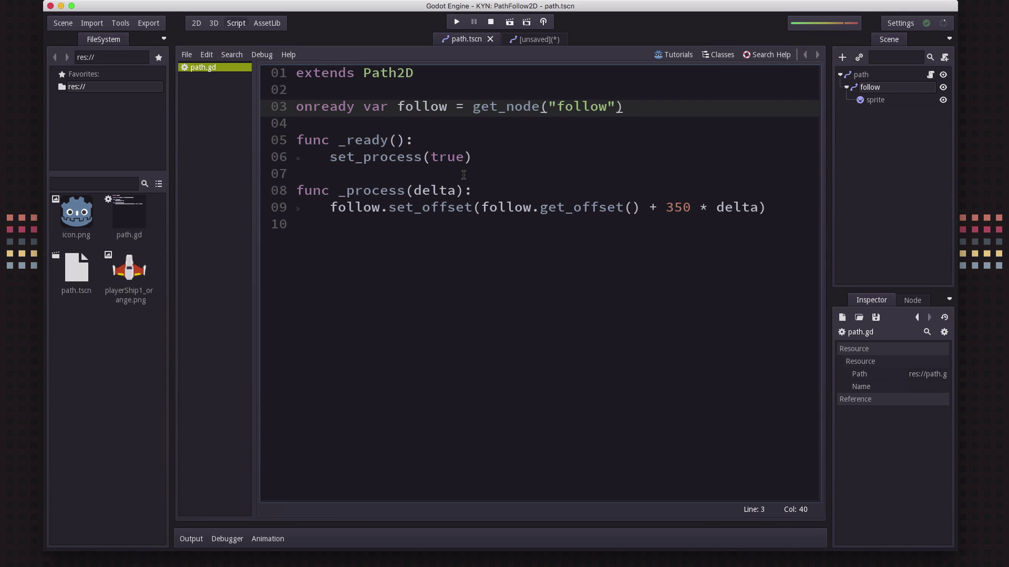
drag(406, 106, 500, 107)
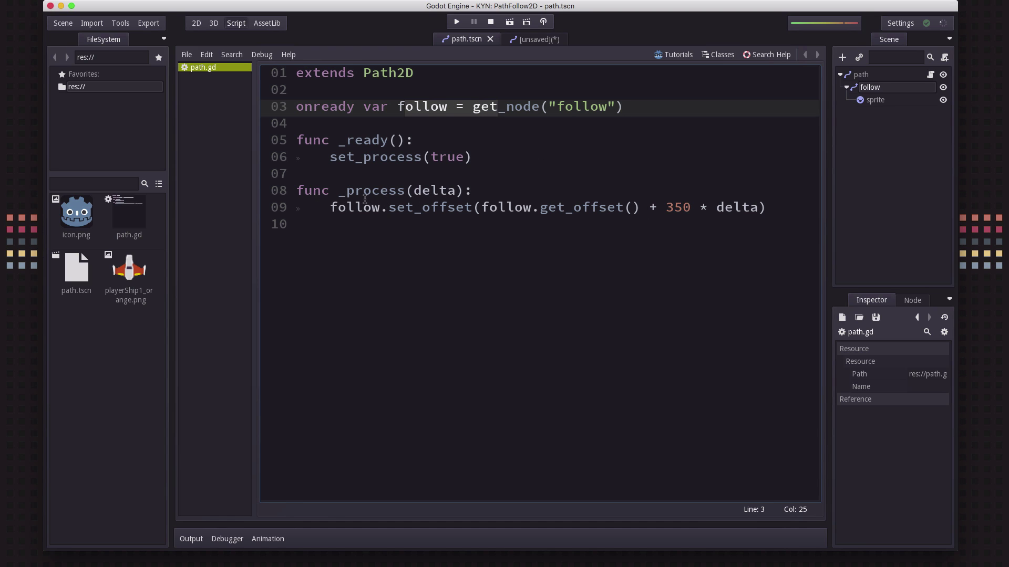
drag(338, 207, 451, 207)
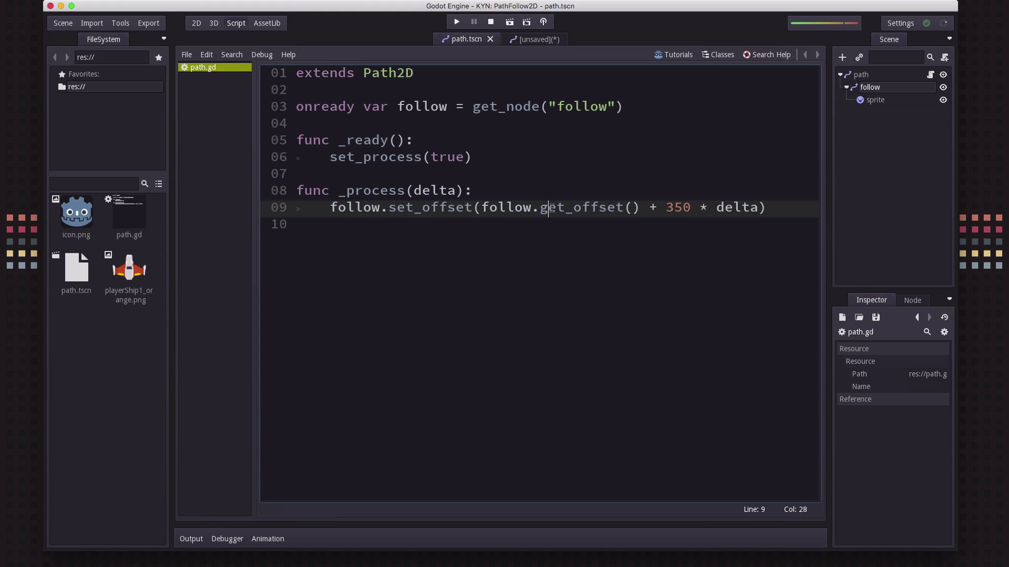
drag(663, 207, 757, 203)
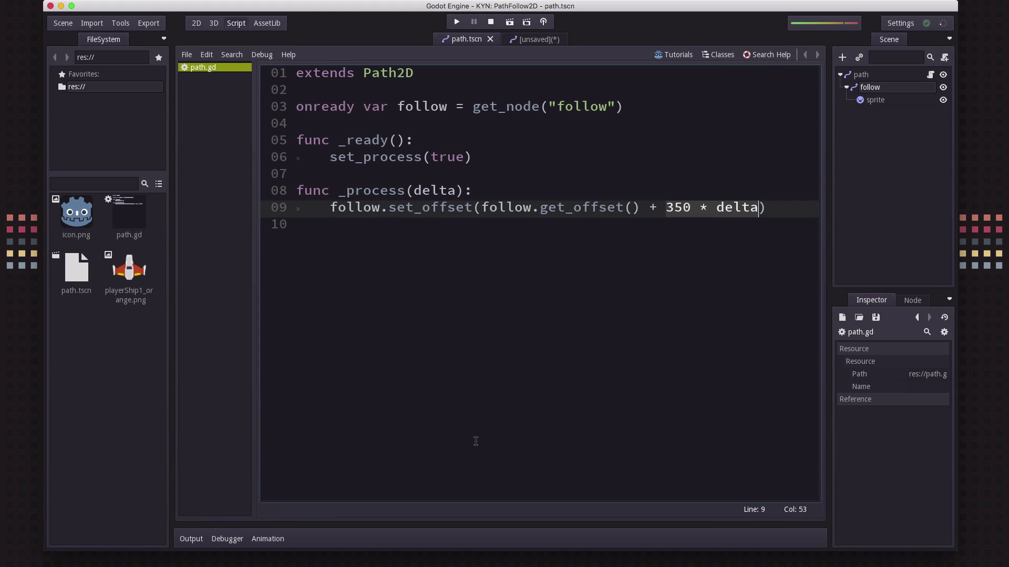
click(507, 24)
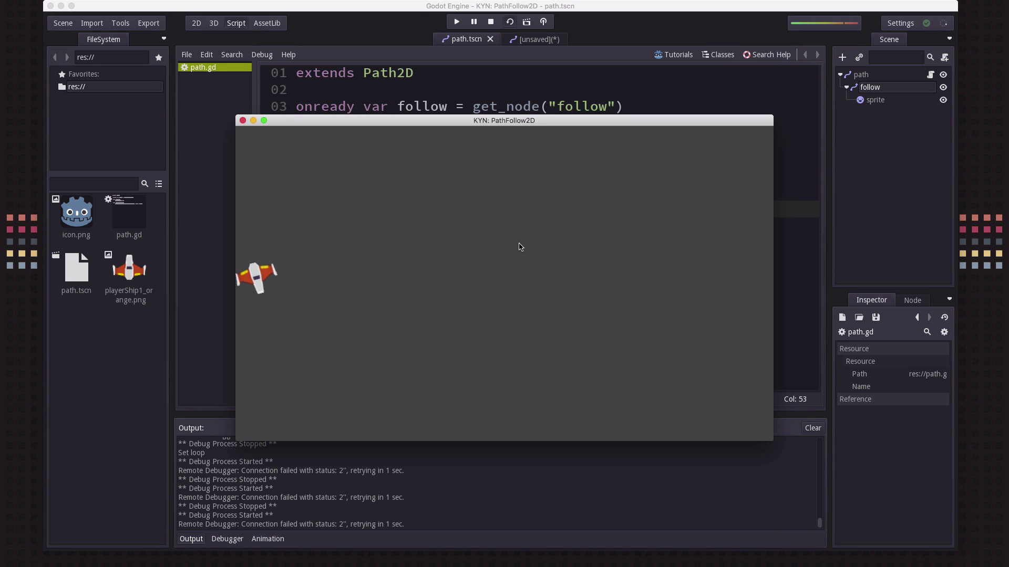